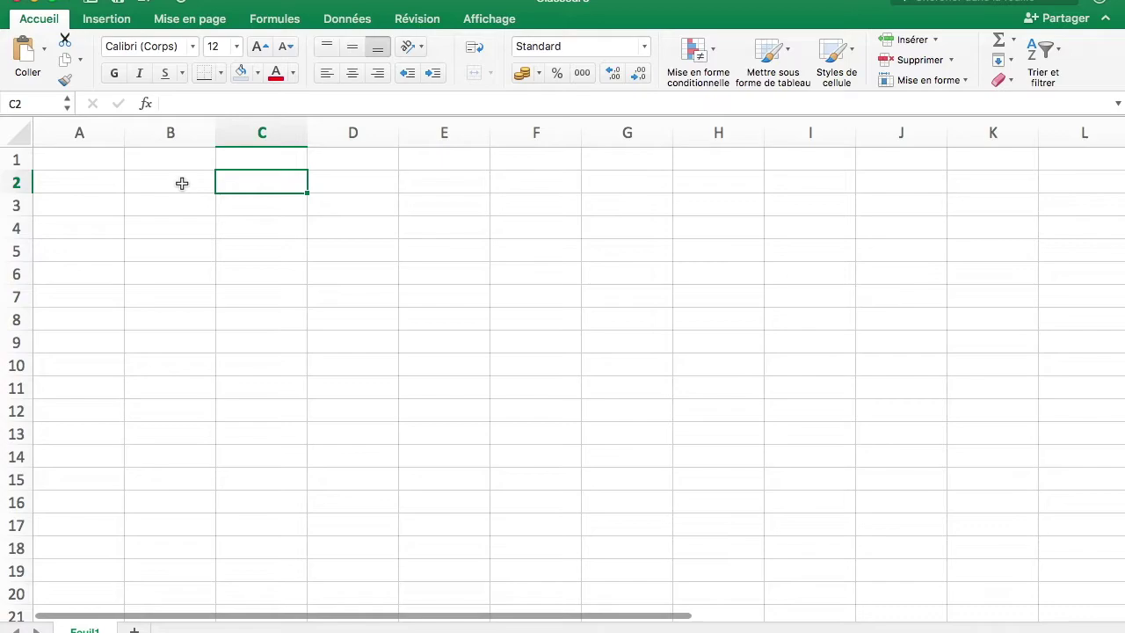
Enter today's date in cell B2 with the formula =AUJOURDHUI().
{"action": "left_click", "coordinate": [196, 184]}
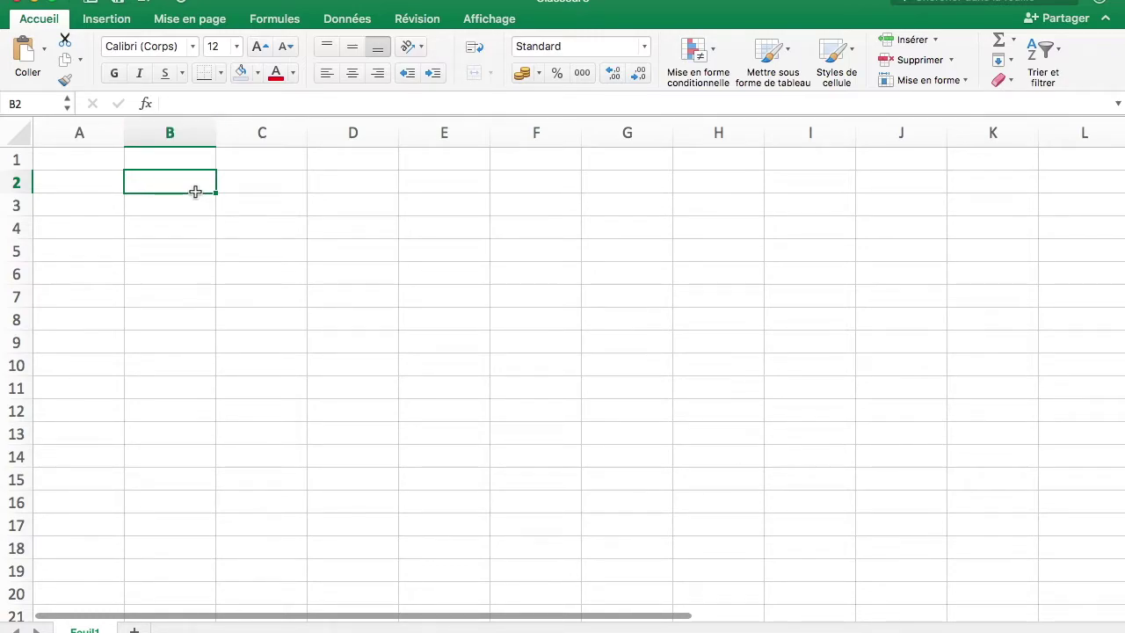
{"action": "type", "text": "="}
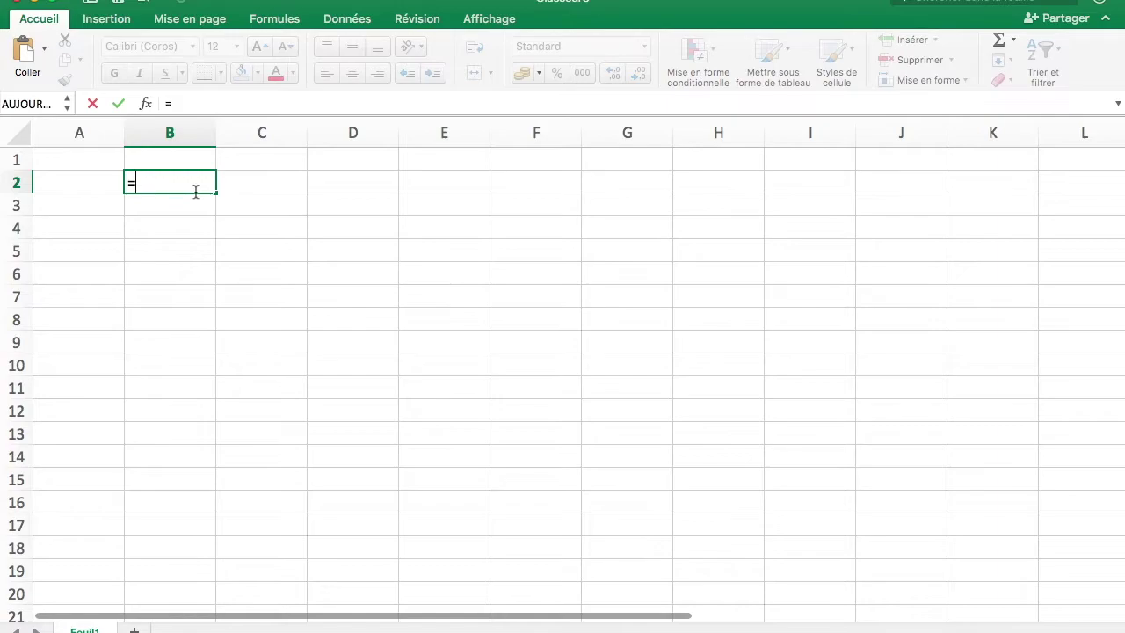
{"action": "key", "text": "Escape"}
{"action": "type", "text": "=aujou"}
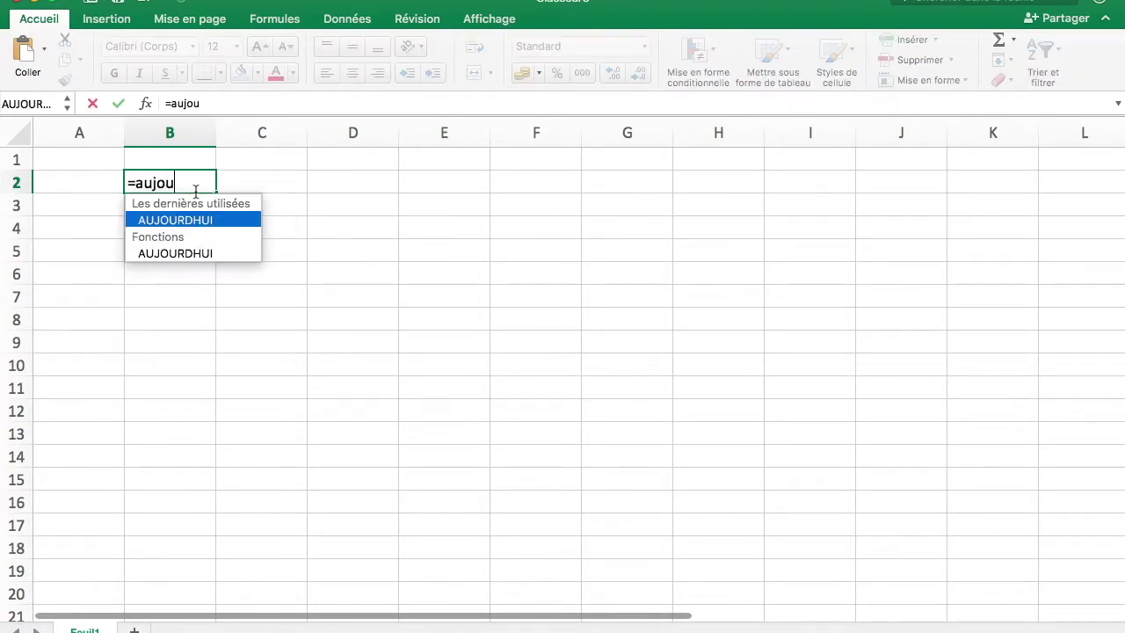
{"action": "key", "text": "Tab"}
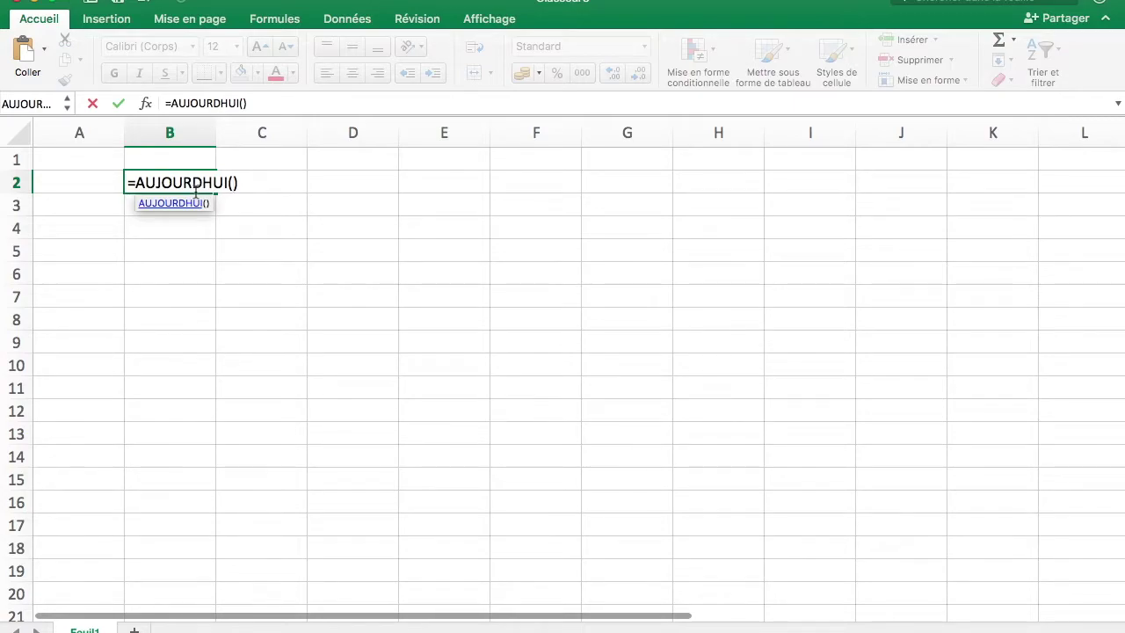
{"action": "key", "text": "Return"}
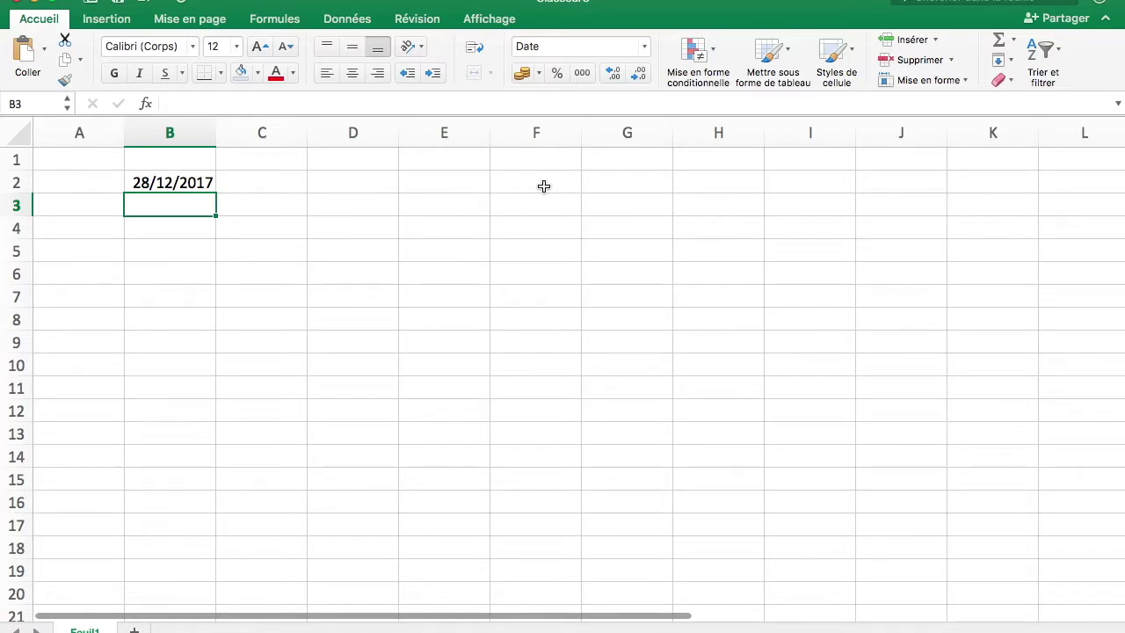
Enter the formula =AUJOURDHUI() in cell C2, beside the first date.
{"action": "left_click", "coordinate": [278, 181]}
{"action": "type", "text": "="}
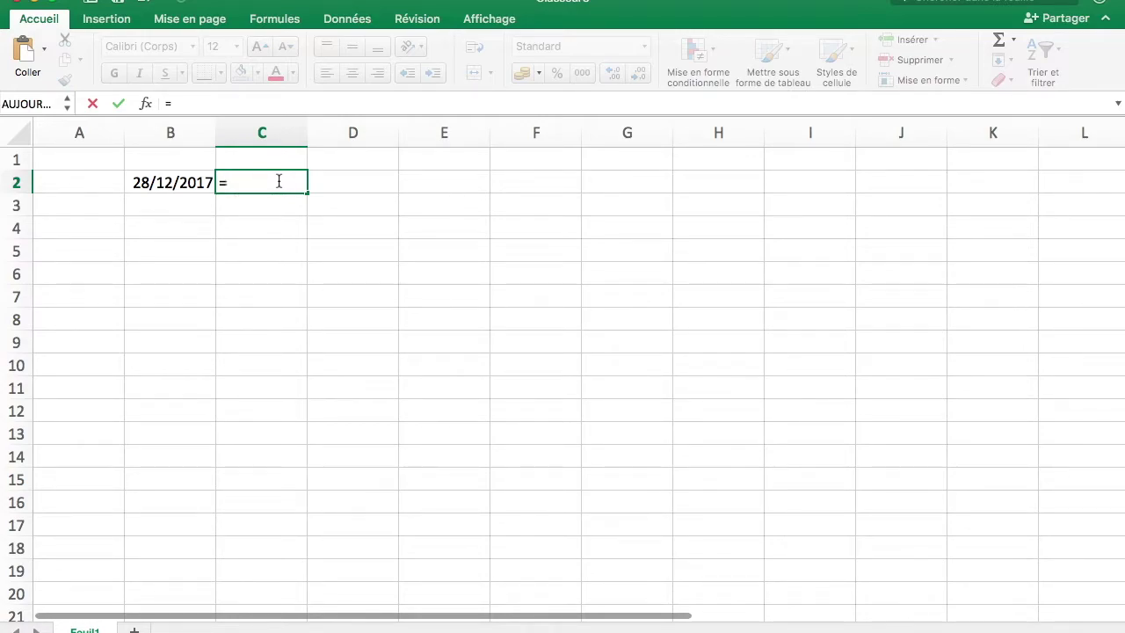
{"action": "type", "text": "au"}
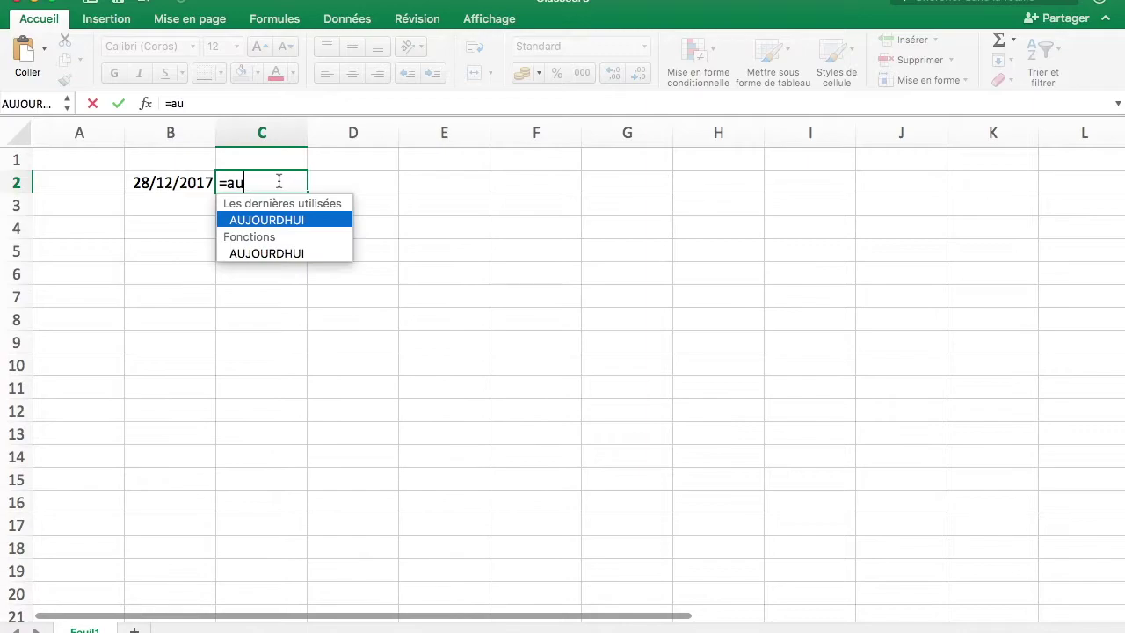
{"action": "key", "text": "Tab"}
{"action": "type", "text": ")"}
{"action": "key", "text": "Return"}
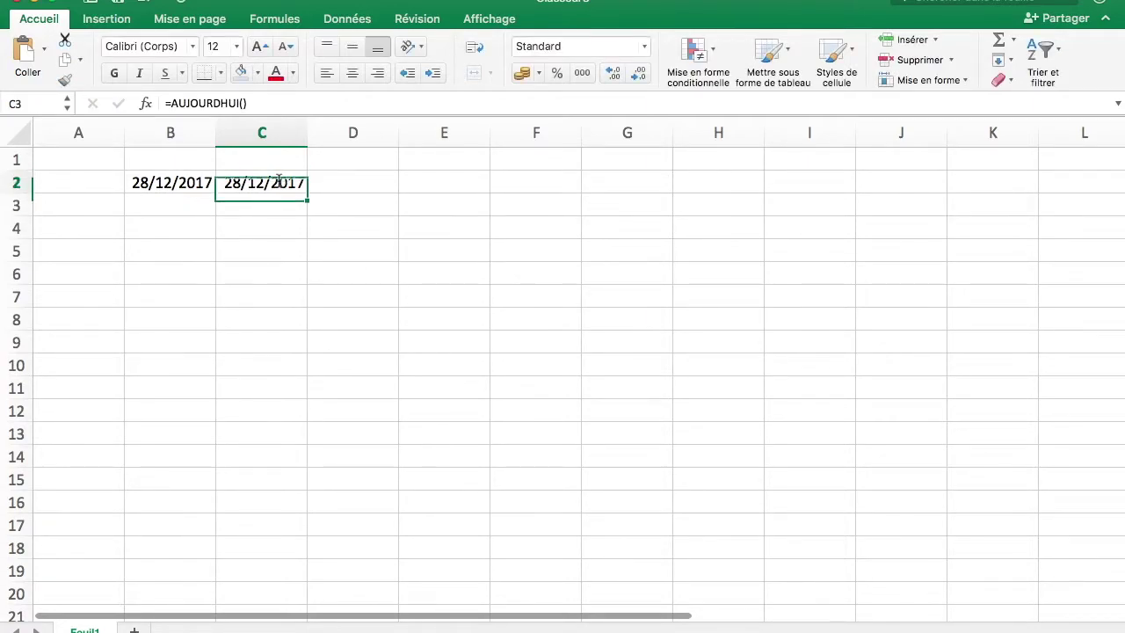
Change the number format of C2 to Général so the date shows as its serial number.
{"action": "left_click", "coordinate": [644, 47]}
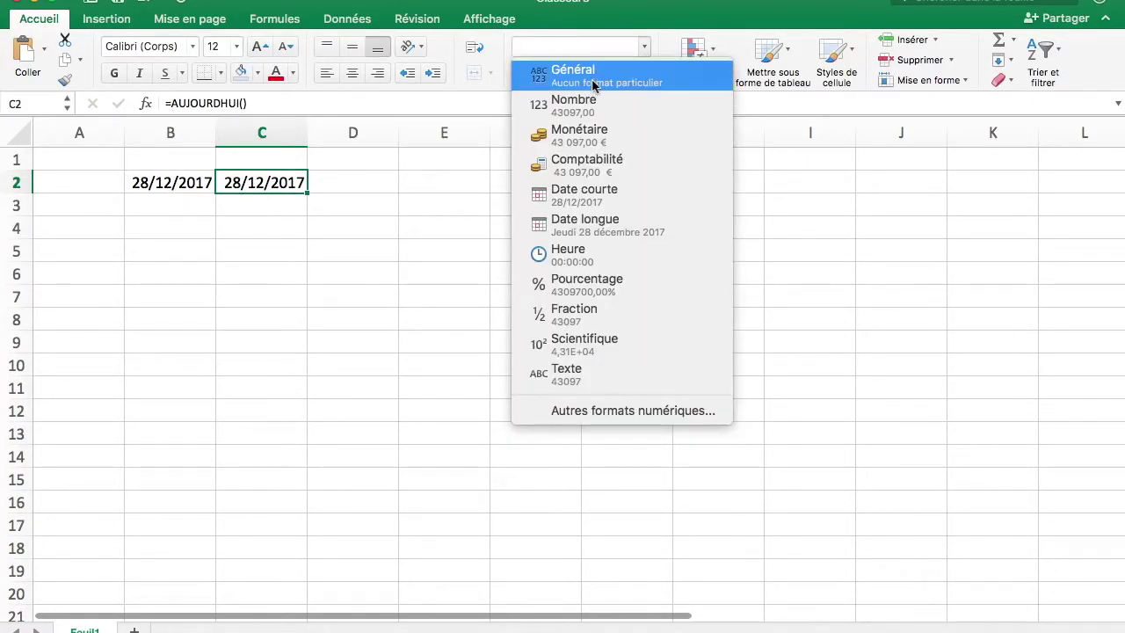
{"action": "left_click", "coordinate": [601, 74]}
{"action": "left_click", "coordinate": [308, 230]}
{"action": "left_click", "coordinate": [287, 183]}
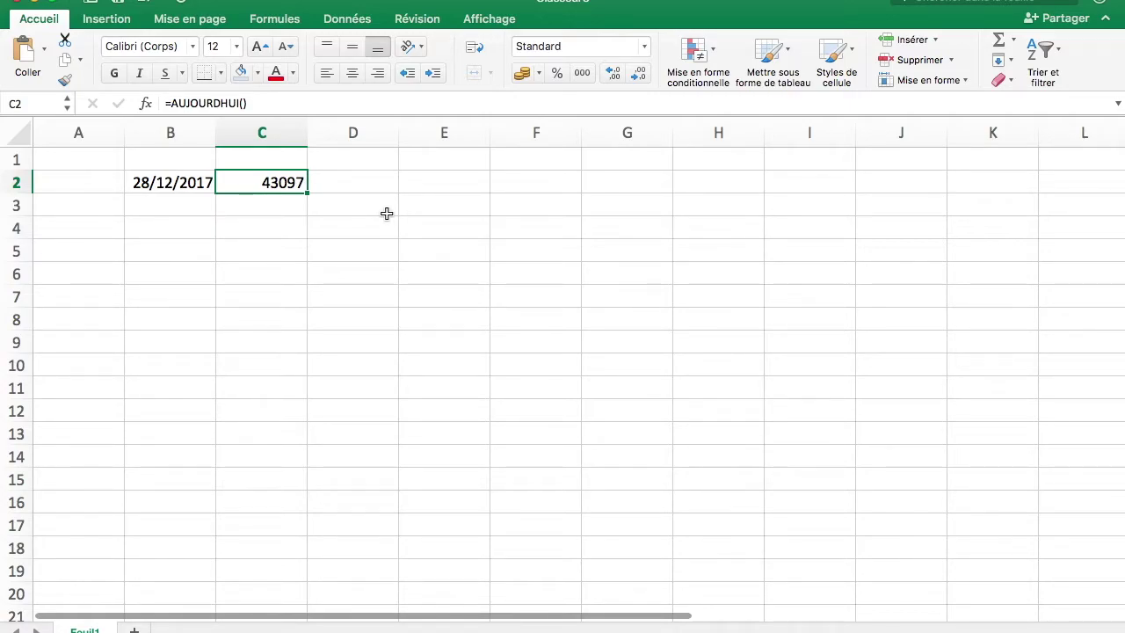
Enter =DATE(ANNEE(B2);1;1) in B3 to get the first day of the year of the date in B2.
{"action": "left_click", "coordinate": [178, 206]}
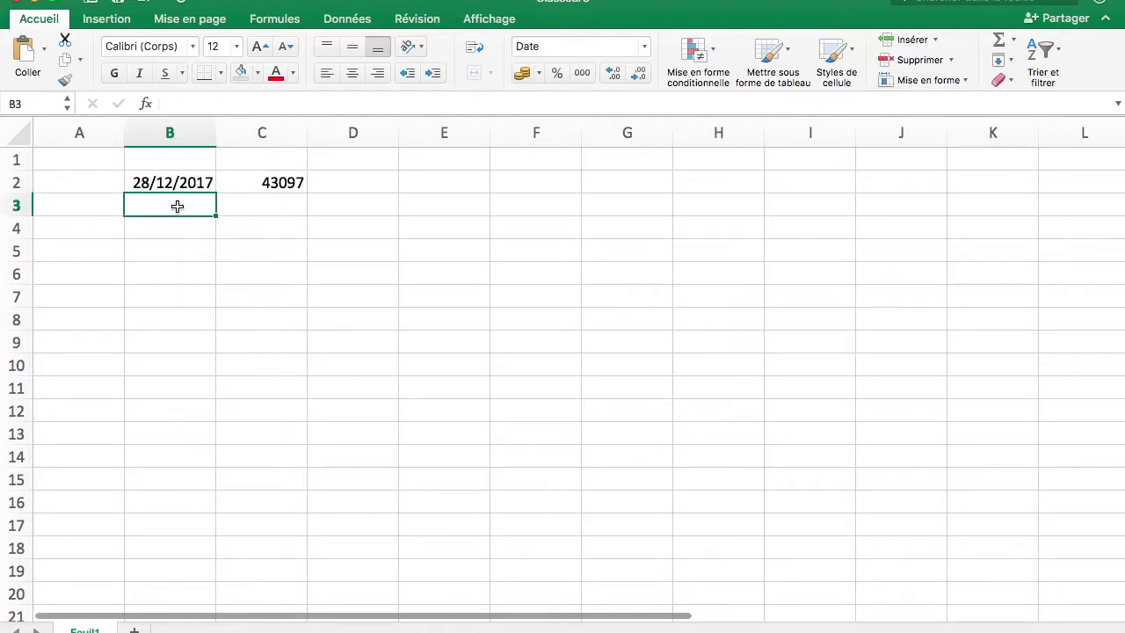
{"action": "type", "text": "="}
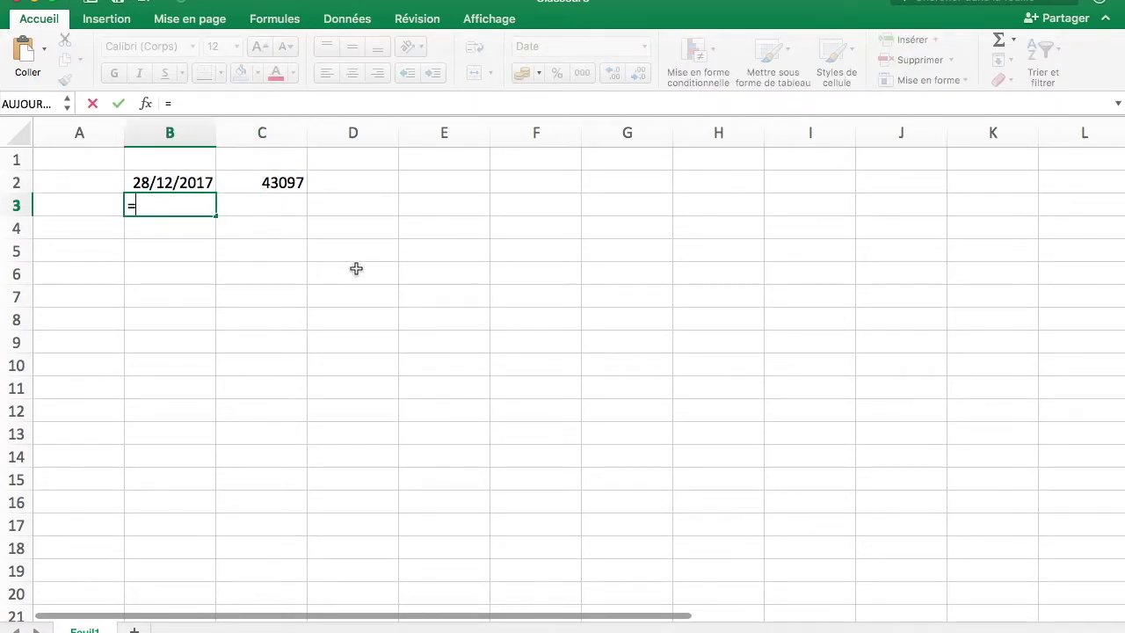
{"action": "type", "text": "dat"}
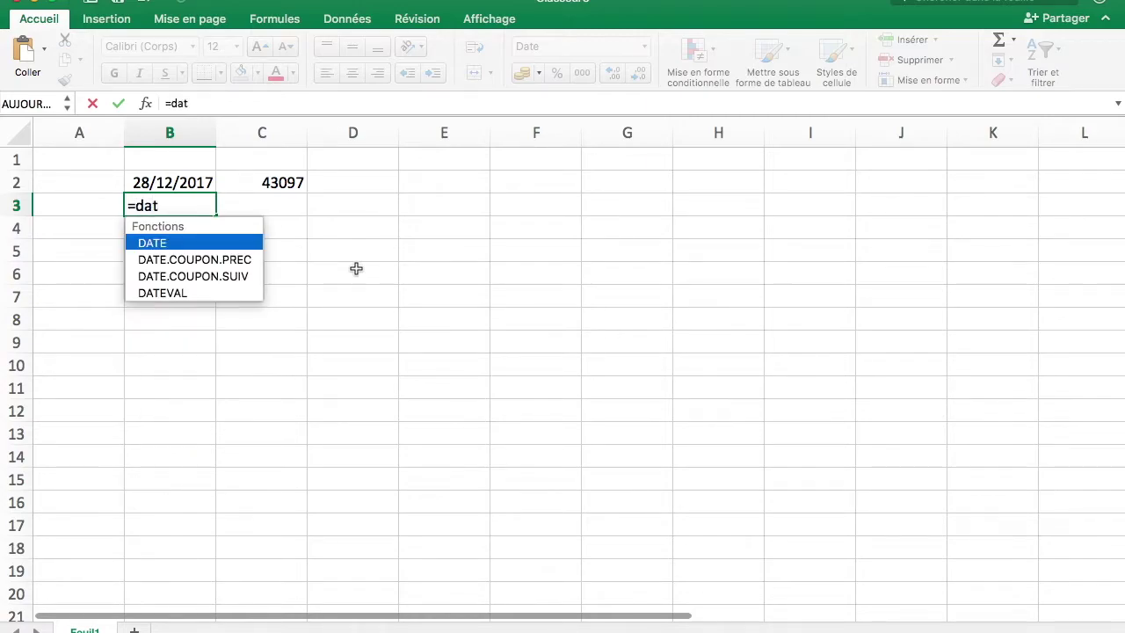
{"action": "type", "text": "e("}
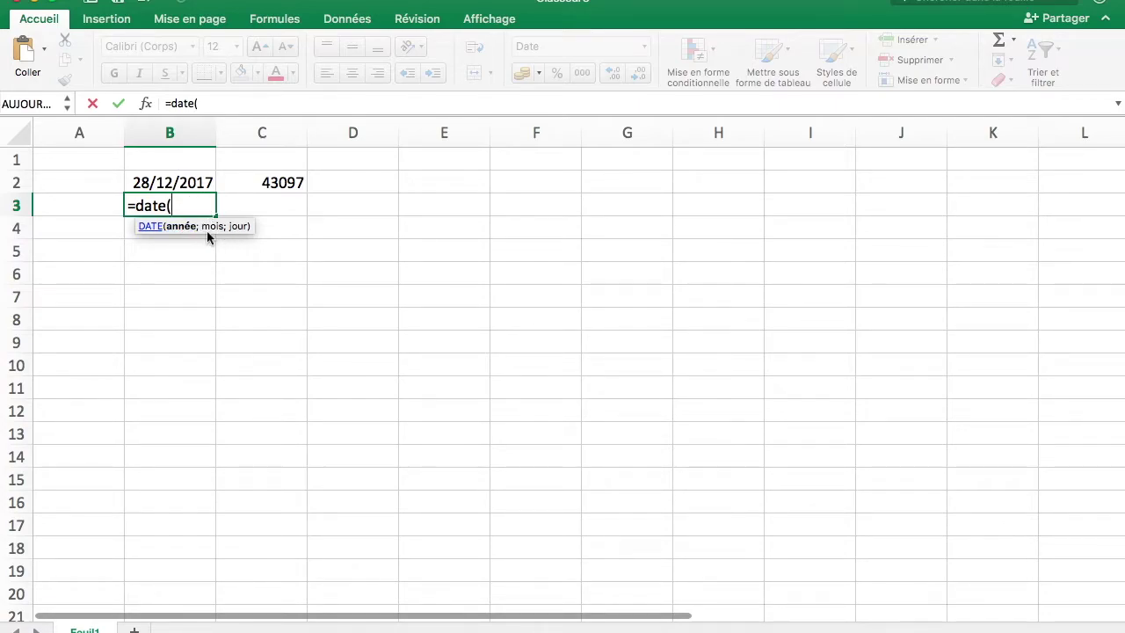
{"action": "type", "text": "annee"}
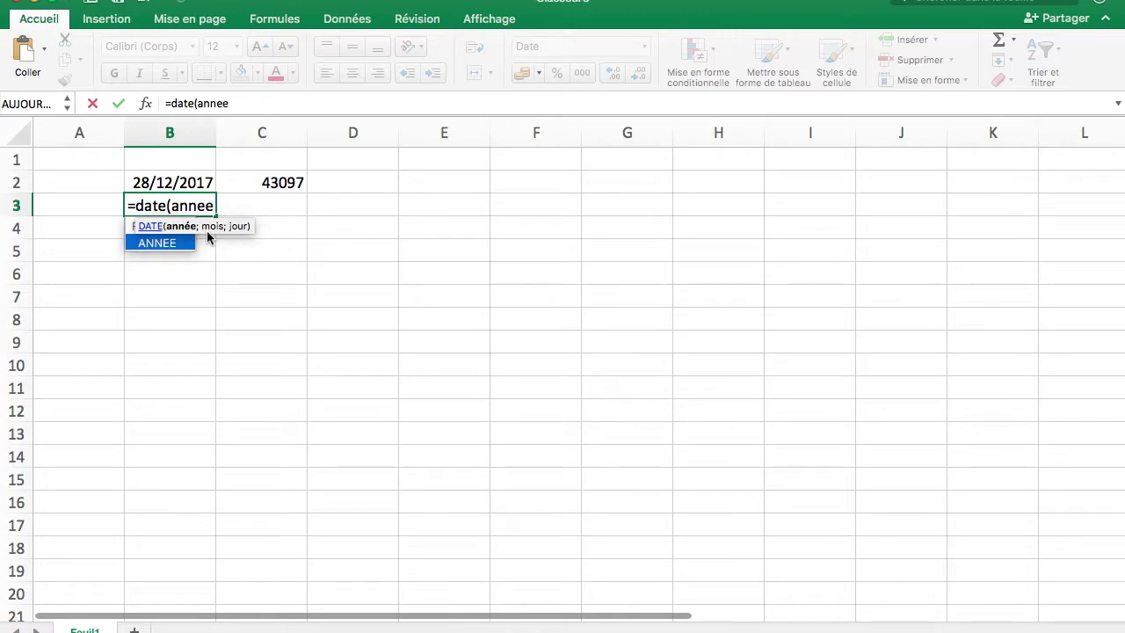
{"action": "type", "text": "("}
{"action": "left_click", "coordinate": [195, 182]}
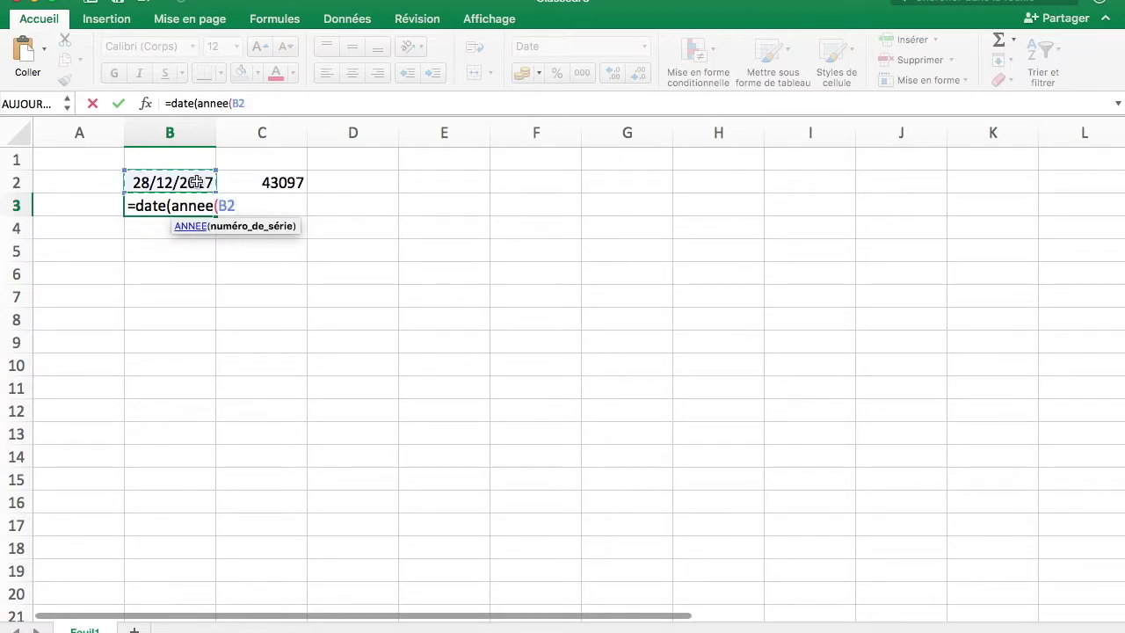
{"action": "type", "text": ")"}
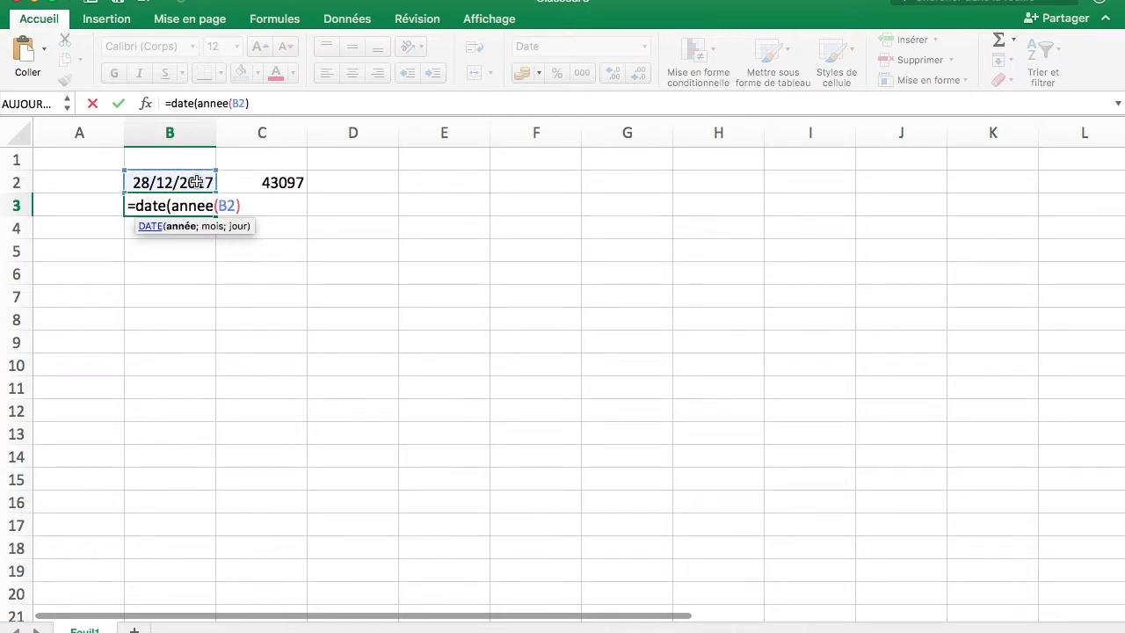
{"action": "type", "text": ";mo"}
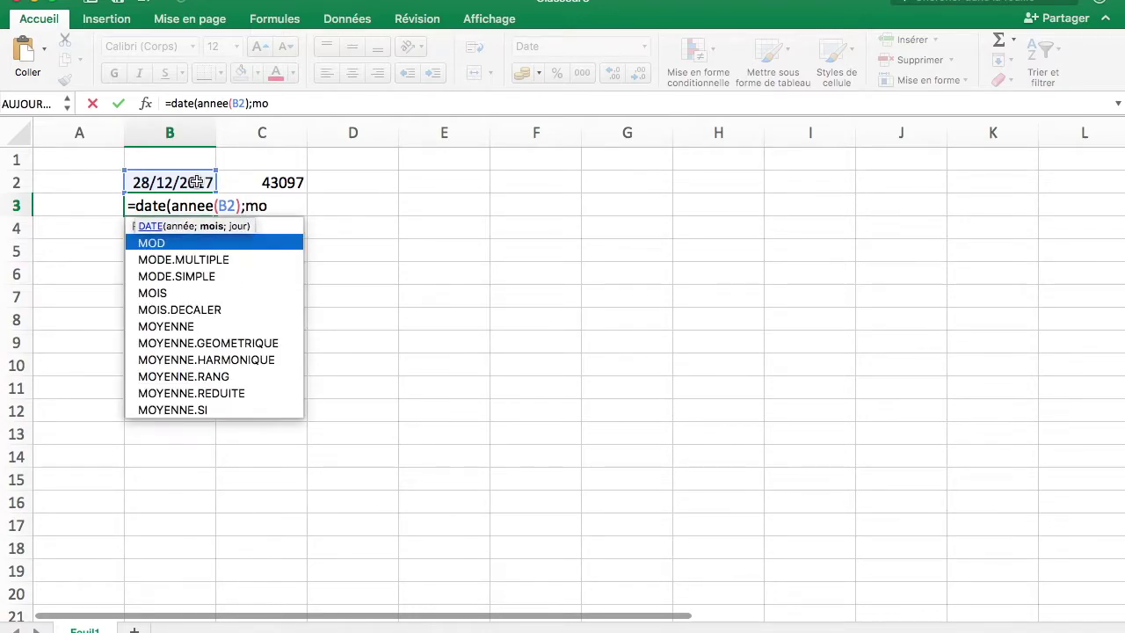
{"action": "key", "text": "BackSpace"}
{"action": "key", "text": "BackSpace"}
{"action": "key", "text": "BackSpace"}
{"action": "type", "text": ";1;"}
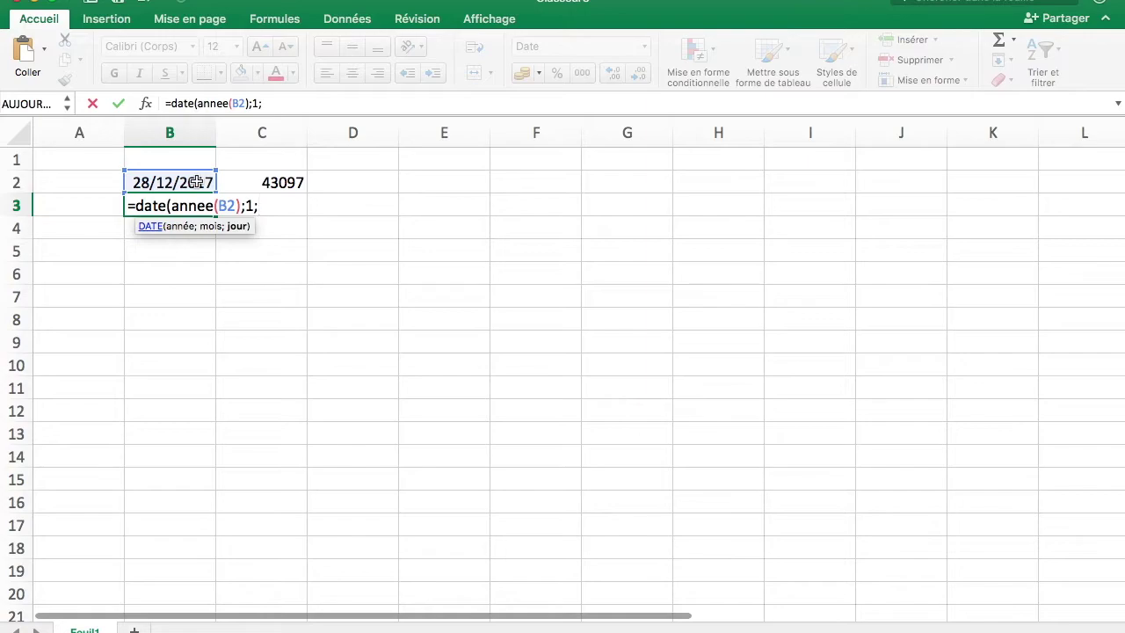
{"action": "type", "text": "1)"}
{"action": "key", "text": "Return"}
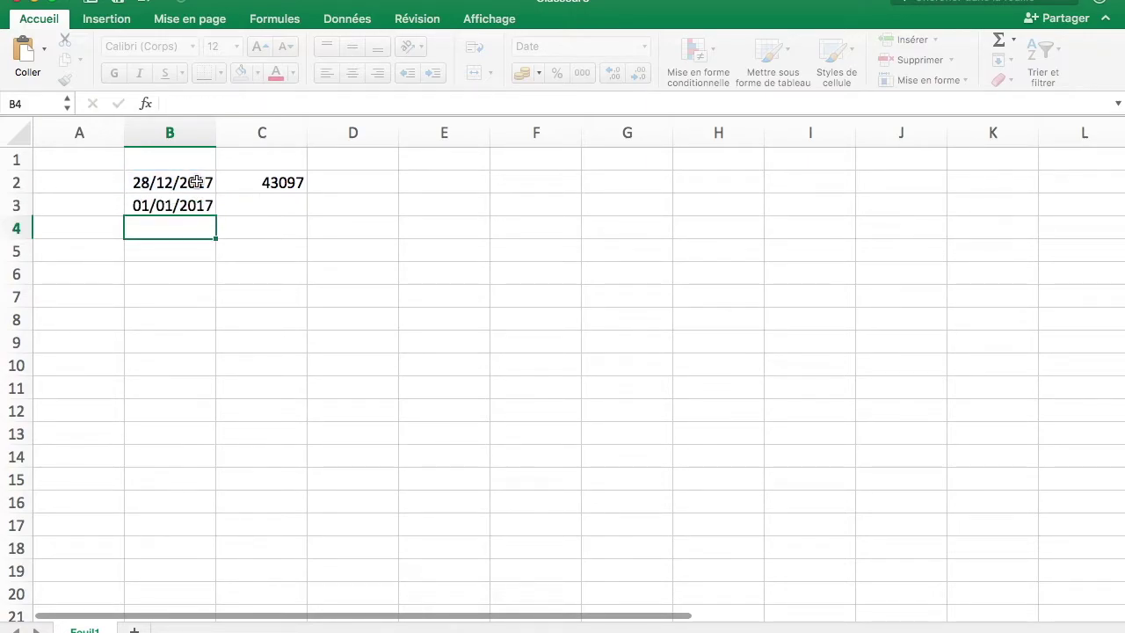
Reference B3 in cell C3 with =B3 and format C3 to show the date's serial number without decimals.
{"action": "left_click", "coordinate": [185, 206]}
{"action": "left_click", "coordinate": [254, 204]}
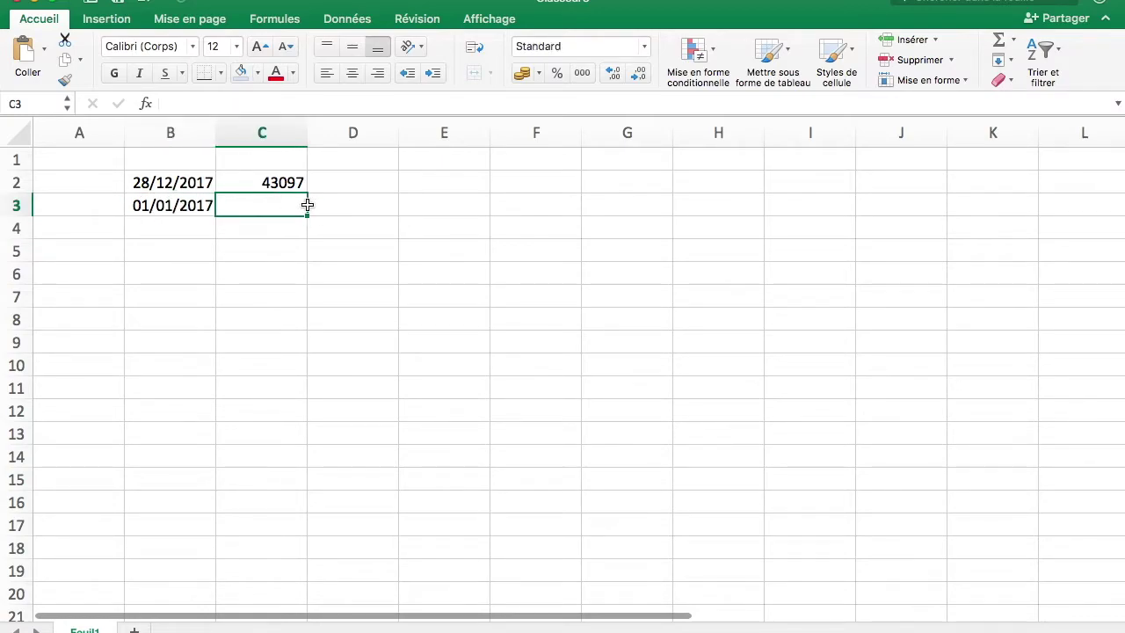
{"action": "type", "text": "=B3"}
{"action": "key", "text": "Return"}
{"action": "left_click", "coordinate": [246, 214]}
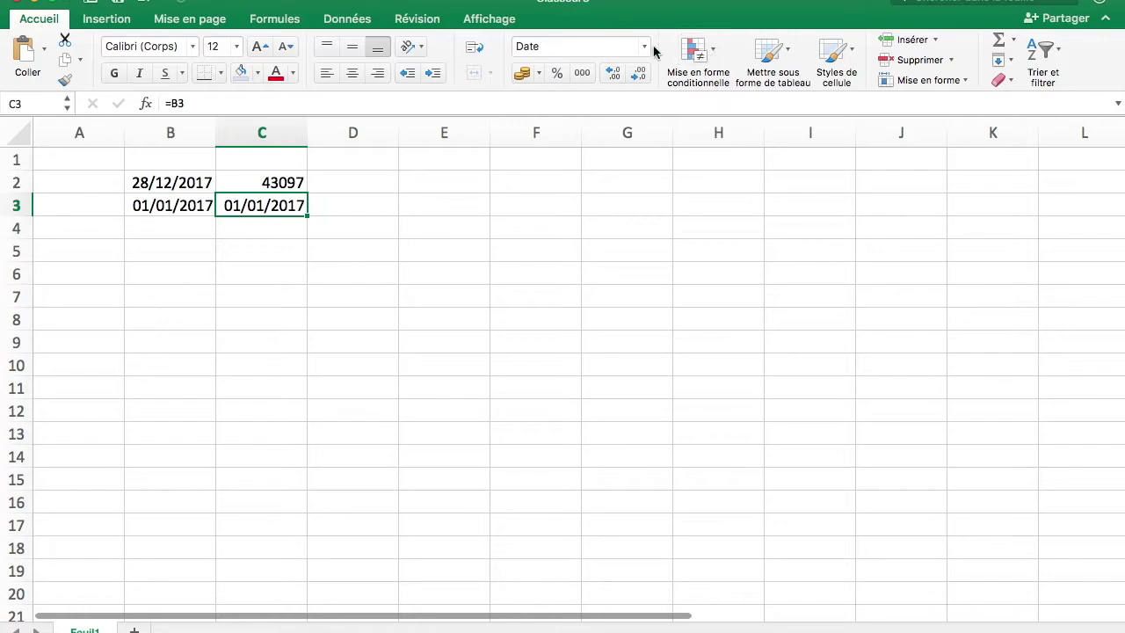
{"action": "left_click", "coordinate": [644, 46]}
{"action": "left_click", "coordinate": [606, 103]}
{"action": "left_click", "coordinate": [373, 220]}
{"action": "left_click", "coordinate": [372, 183]}
{"action": "type", "text": "="}
{"action": "key", "text": "Escape"}
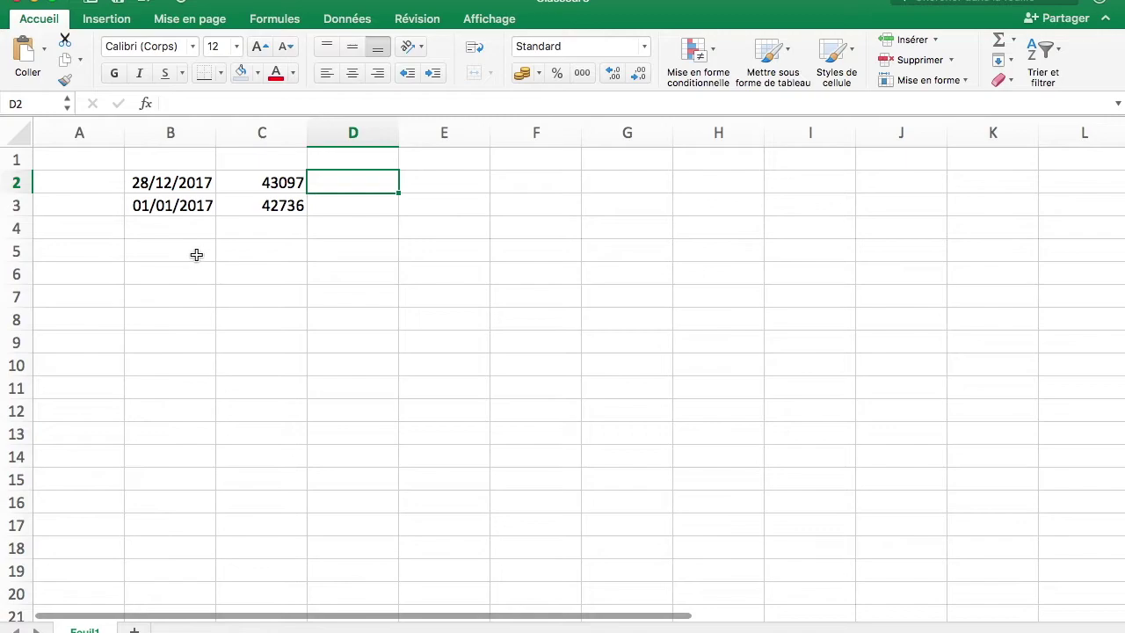
{"action": "left_click", "coordinate": [442, 183]}
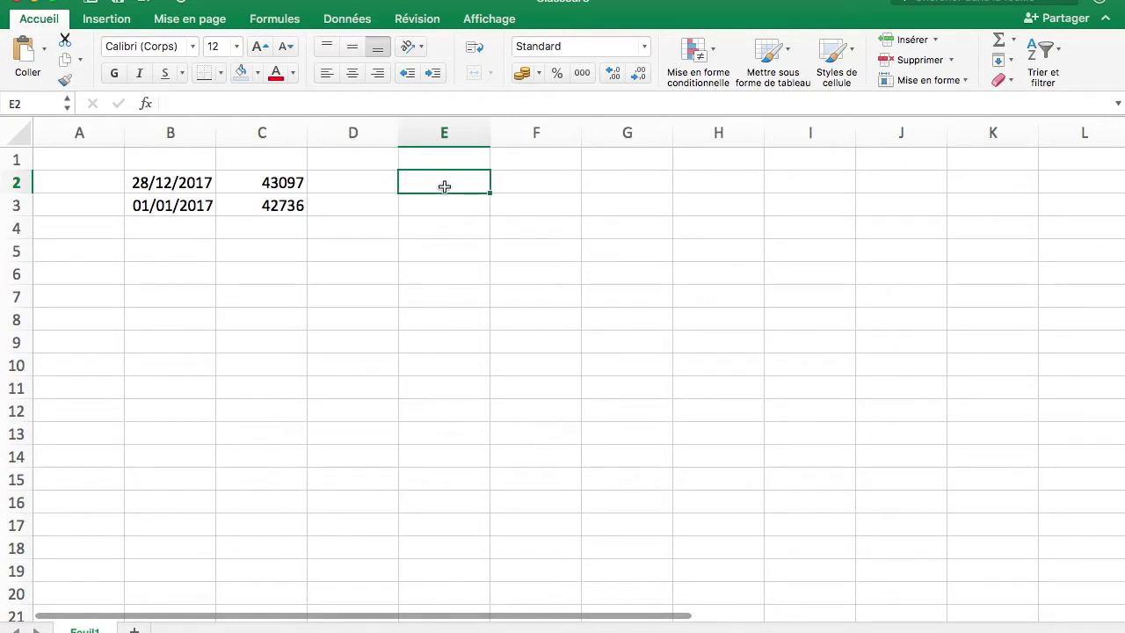
Enter the formula =AUJOURDHUI() in cell B5.
{"action": "left_click", "coordinate": [159, 252]}
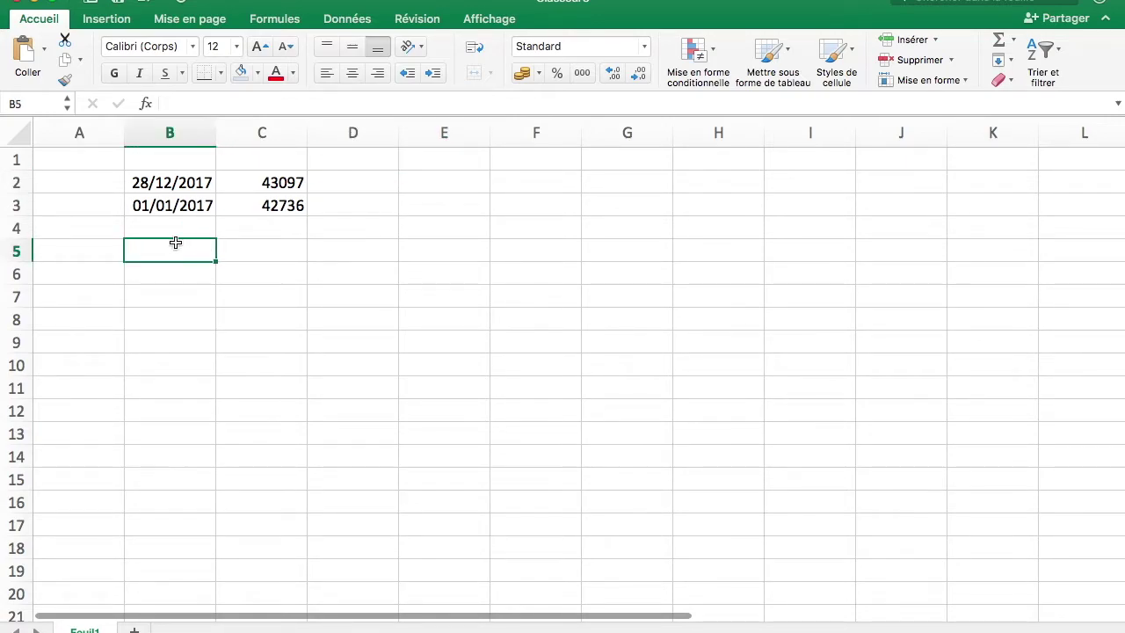
{"action": "type", "text": "=aujou"}
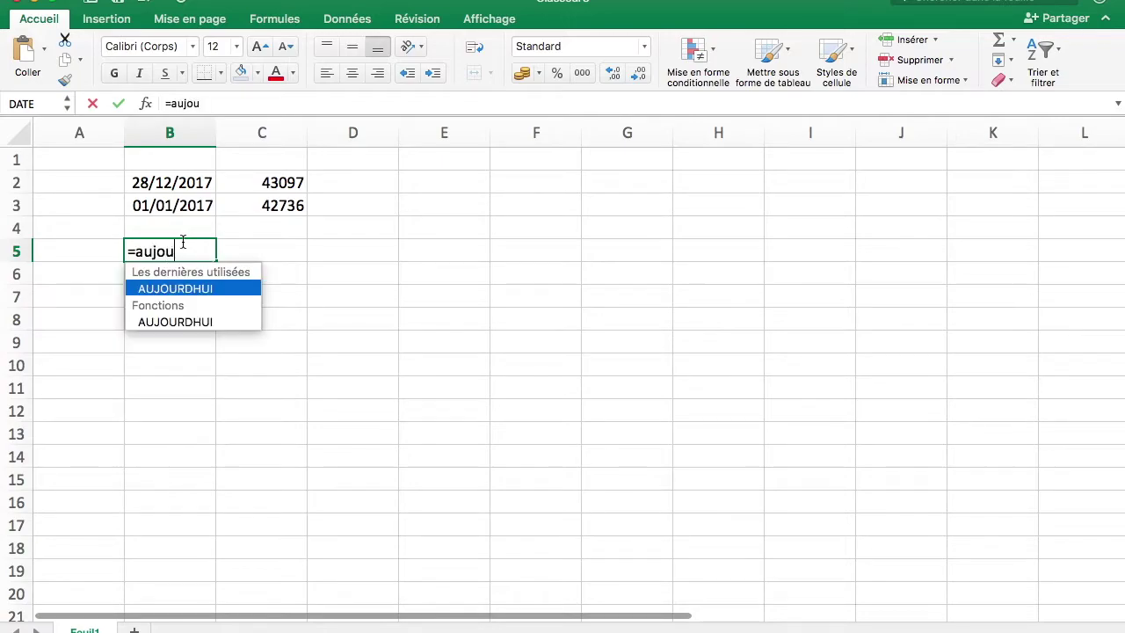
{"action": "key", "text": "Tab"}
{"action": "key", "text": "Return"}
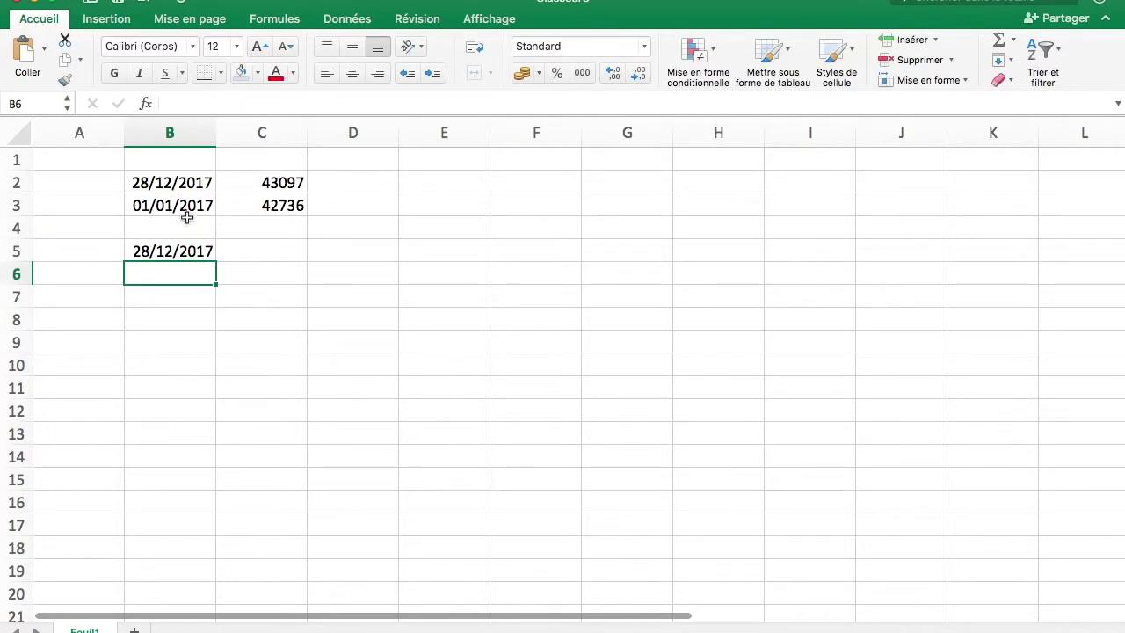
Extend the B5 formula to =AUJOURDHUI()-DATE(ANNEE(B2);1;1)+1, copying the DATE expression from B3.
{"action": "left_click", "coordinate": [181, 203]}
{"action": "left_click_drag", "start_coordinate": [170, 103], "coordinate": [387, 106]}
{"action": "key", "text": "super+c"}
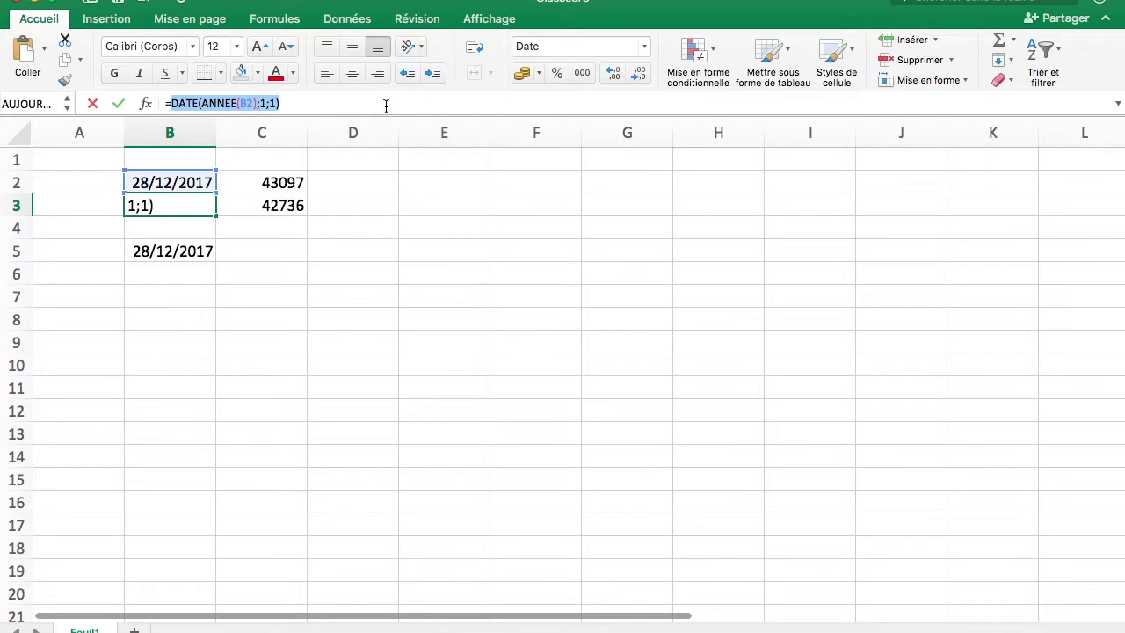
{"action": "key", "text": "Escape"}
{"action": "left_click", "coordinate": [176, 250]}
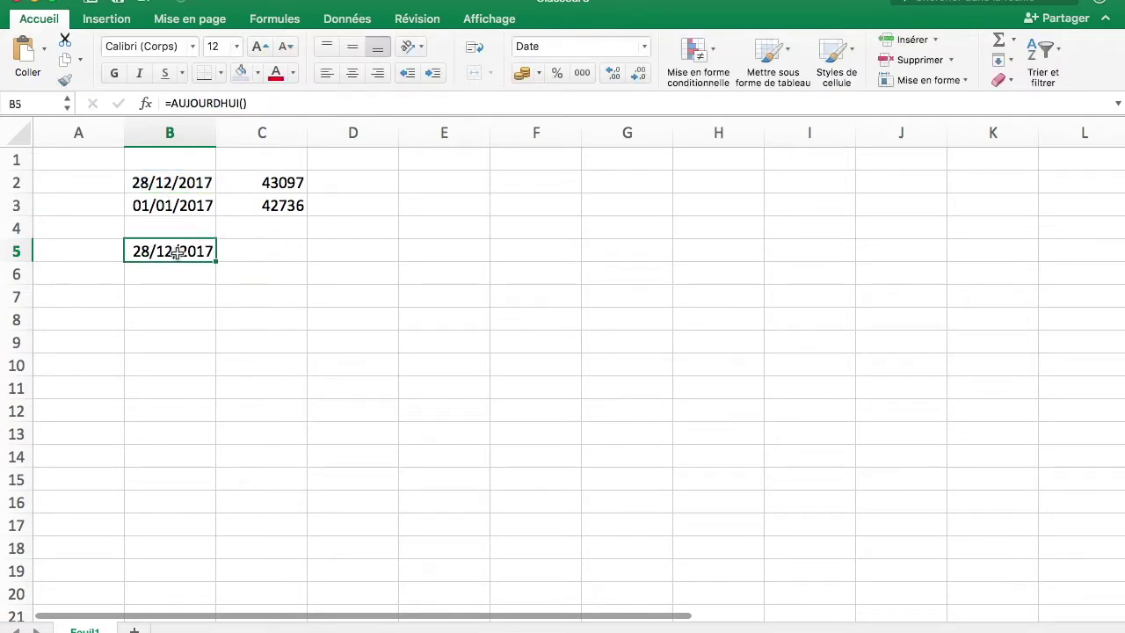
{"action": "left_click", "coordinate": [285, 103]}
{"action": "type", "text": "-"}
{"action": "key", "text": "super+v"}
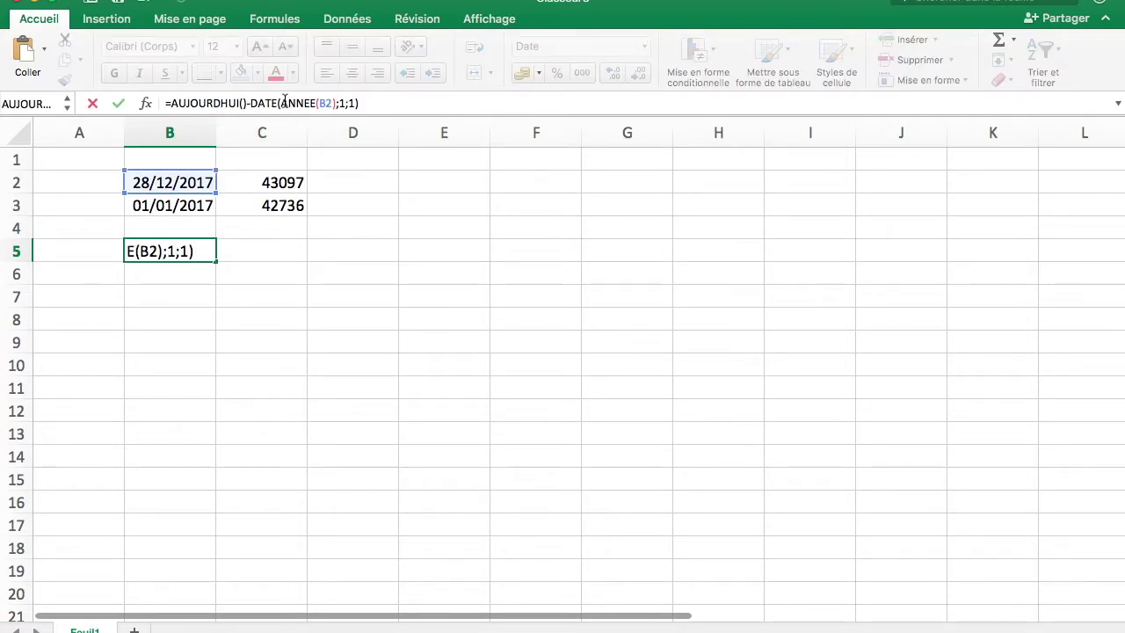
{"action": "left_click", "coordinate": [389, 106]}
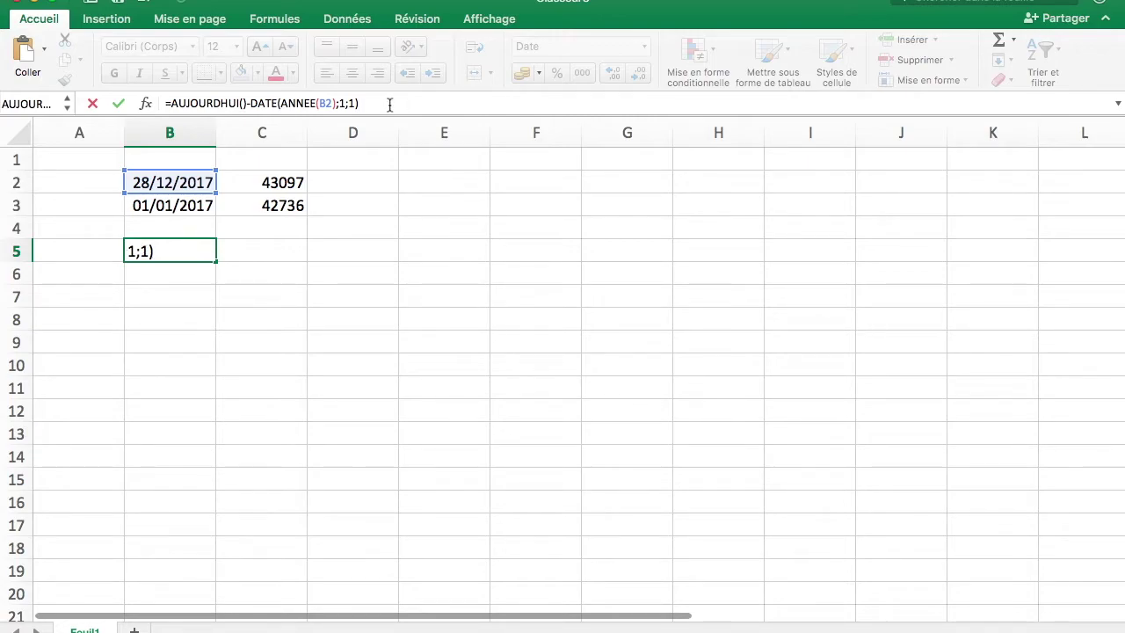
{"action": "type", "text": "+1"}
{"action": "key", "text": "Return"}
{"action": "key", "text": "Up"}
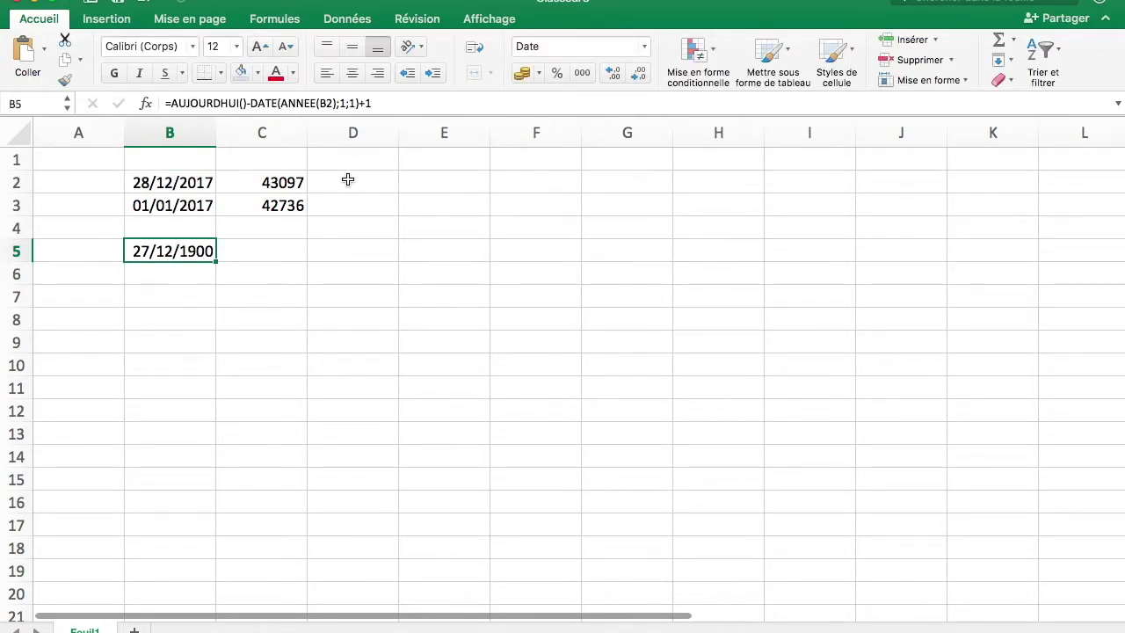
Change the number format of B5 to Général so the date difference shows as a number of days.
{"action": "left_click", "coordinate": [643, 48]}
{"action": "left_click", "coordinate": [610, 77]}
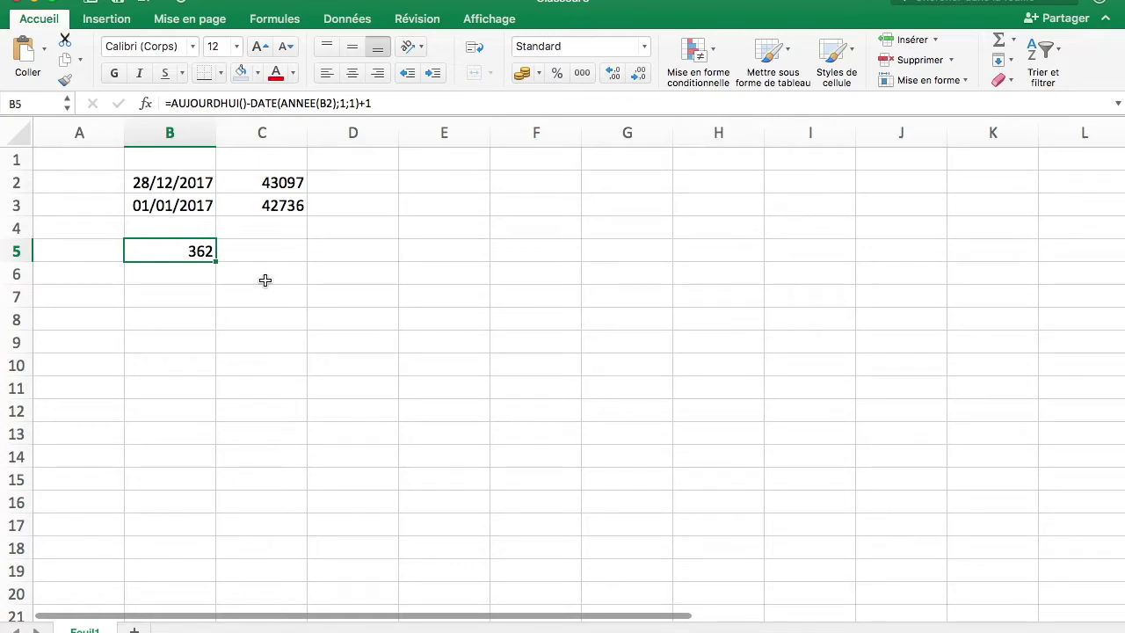
{"action": "left_click", "coordinate": [417, 166]}
{"action": "left_click", "coordinate": [197, 252]}
Enter the number of days in the year, 365, in cell C5.
{"action": "left_click", "coordinate": [261, 252]}
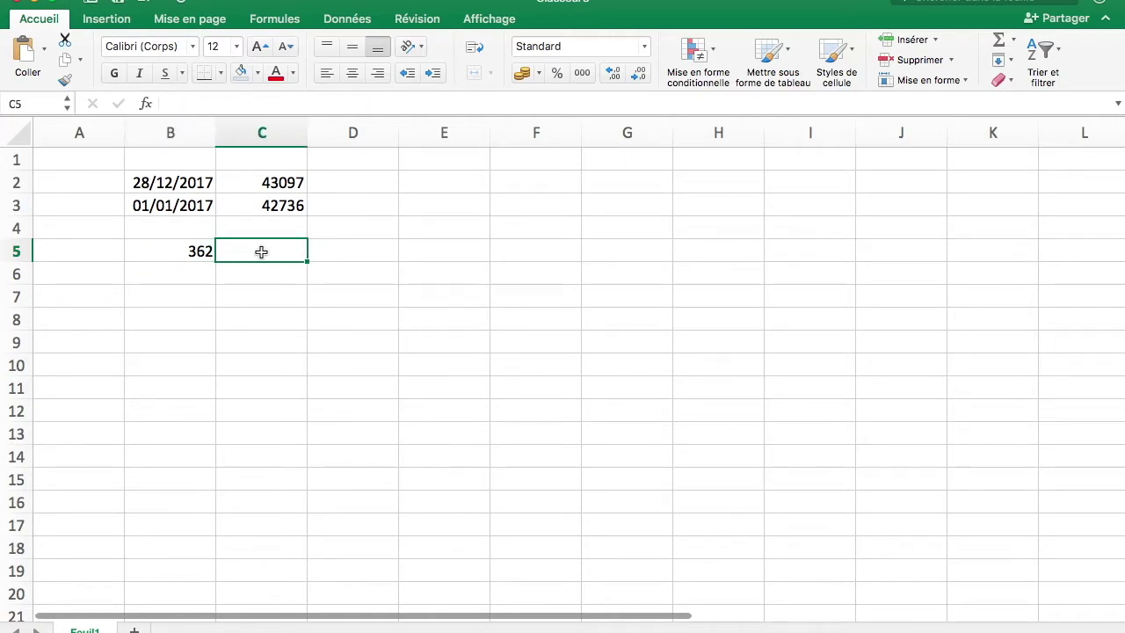
{"action": "type", "text": "365"}
{"action": "key", "text": "Return"}
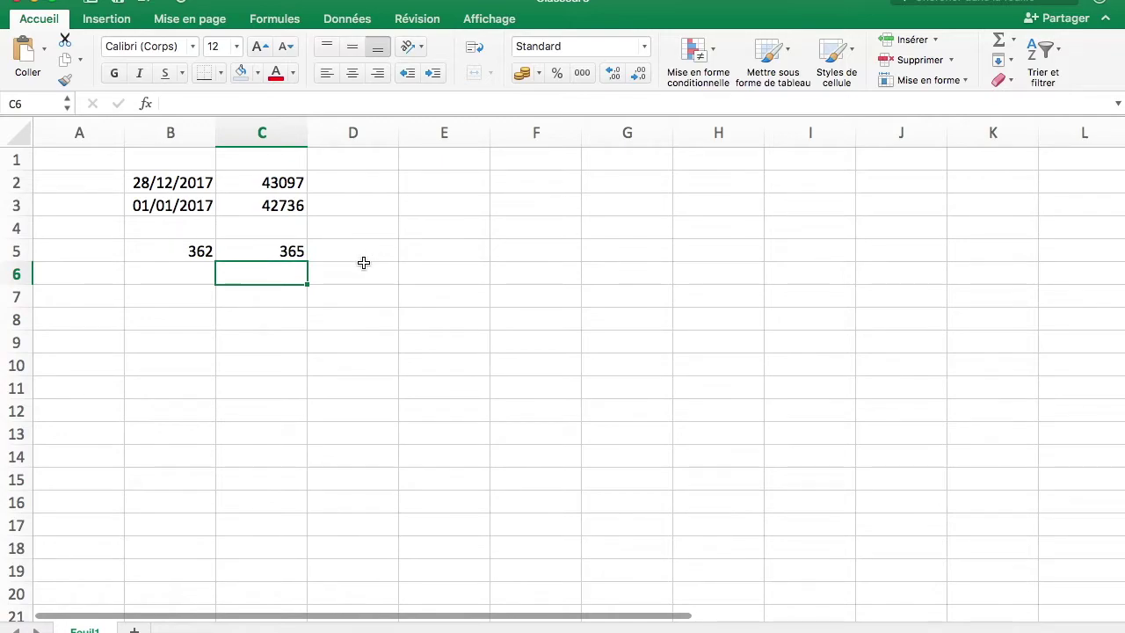
{"action": "left_click", "coordinate": [364, 260]}
{"action": "left_click", "coordinate": [232, 313]}
{"action": "left_click", "coordinate": [192, 260]}
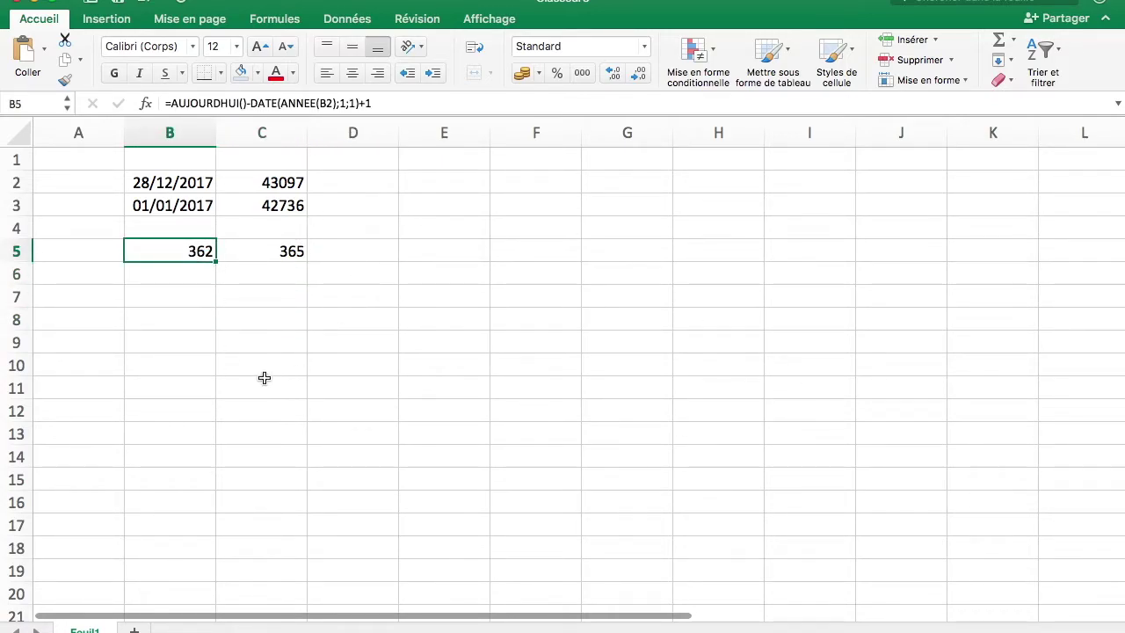
{"action": "left_click", "coordinate": [217, 299]}
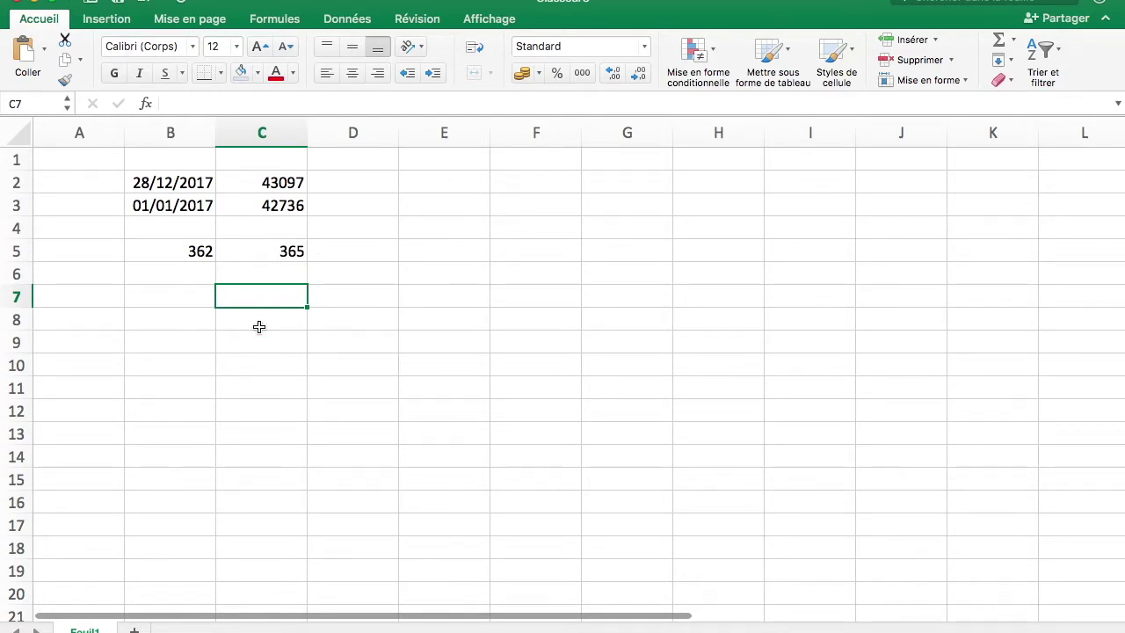
Insert the suggested clustered bar chart (Barres groupées) based on the day counts in B5 and C5.
{"action": "left_click", "coordinate": [121, 26]}
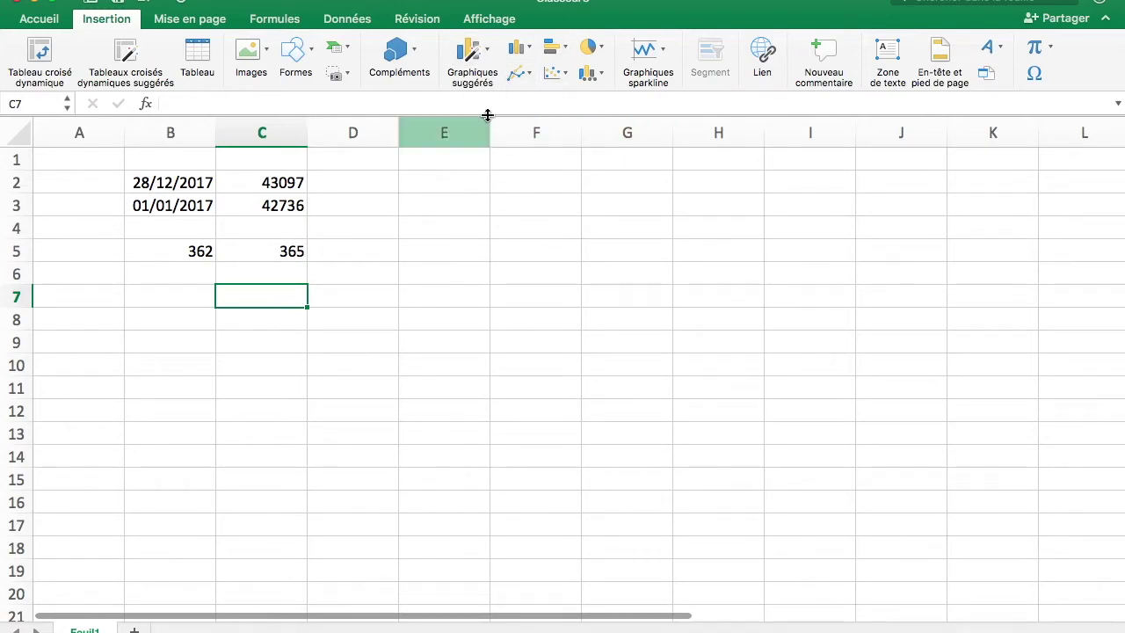
{"action": "left_click", "coordinate": [492, 56]}
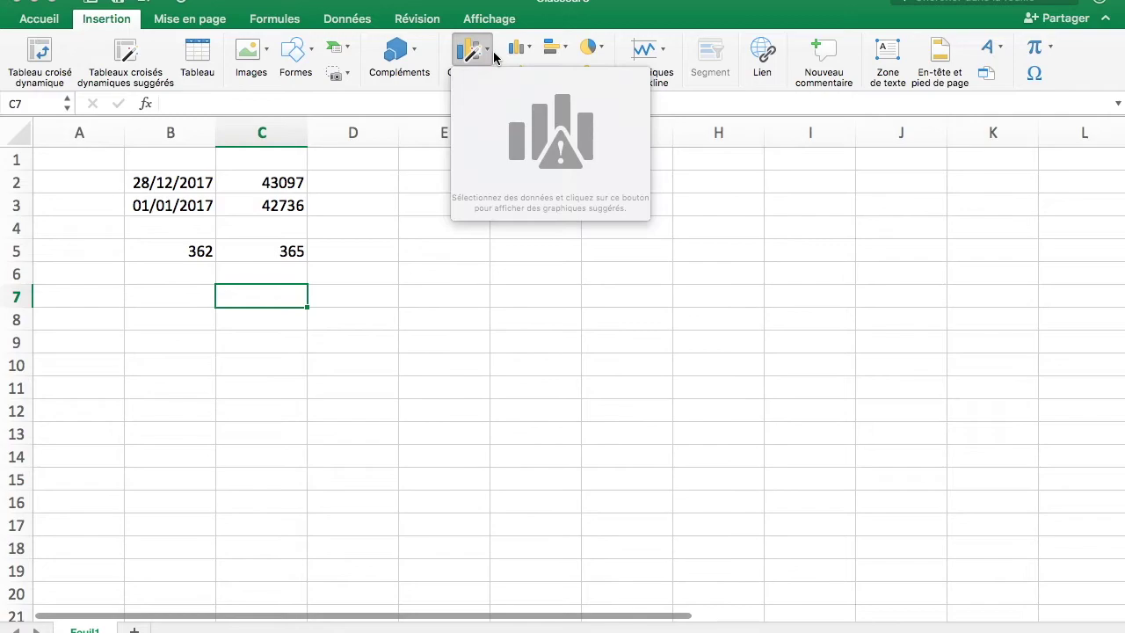
{"action": "left_click", "coordinate": [492, 55]}
{"action": "left_click", "coordinate": [200, 249]}
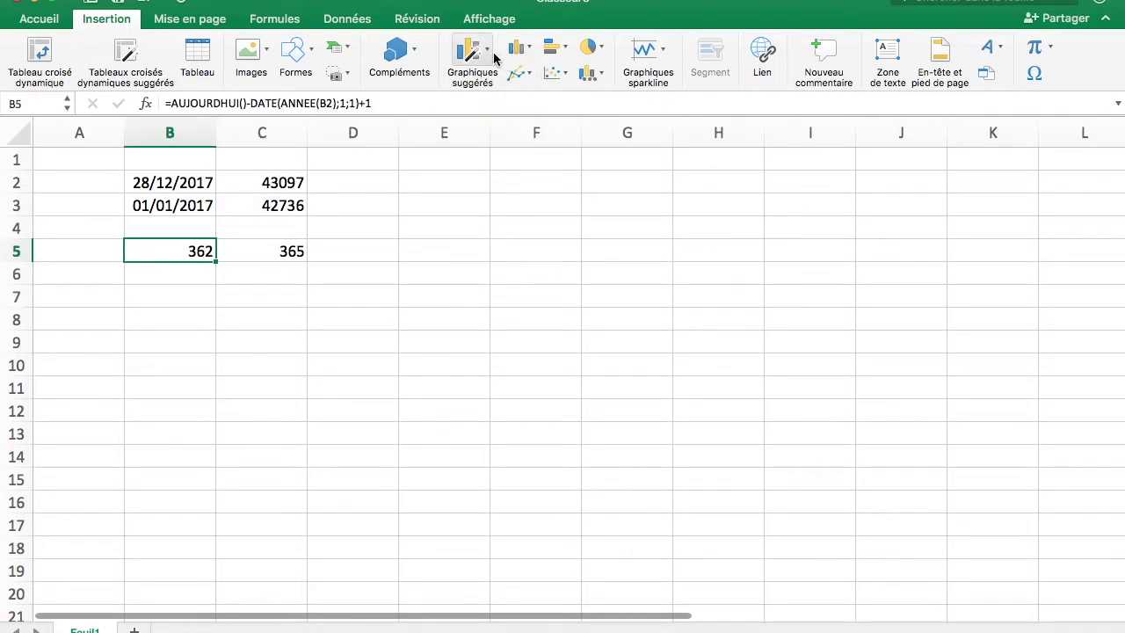
{"action": "left_click", "coordinate": [494, 57]}
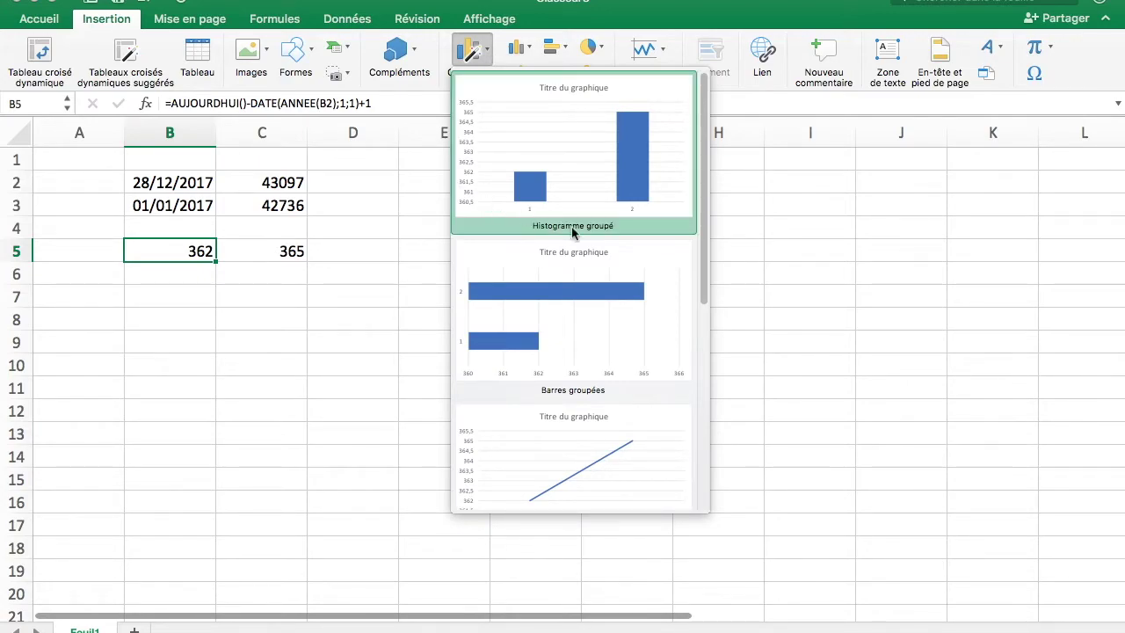
{"action": "left_click", "coordinate": [620, 325]}
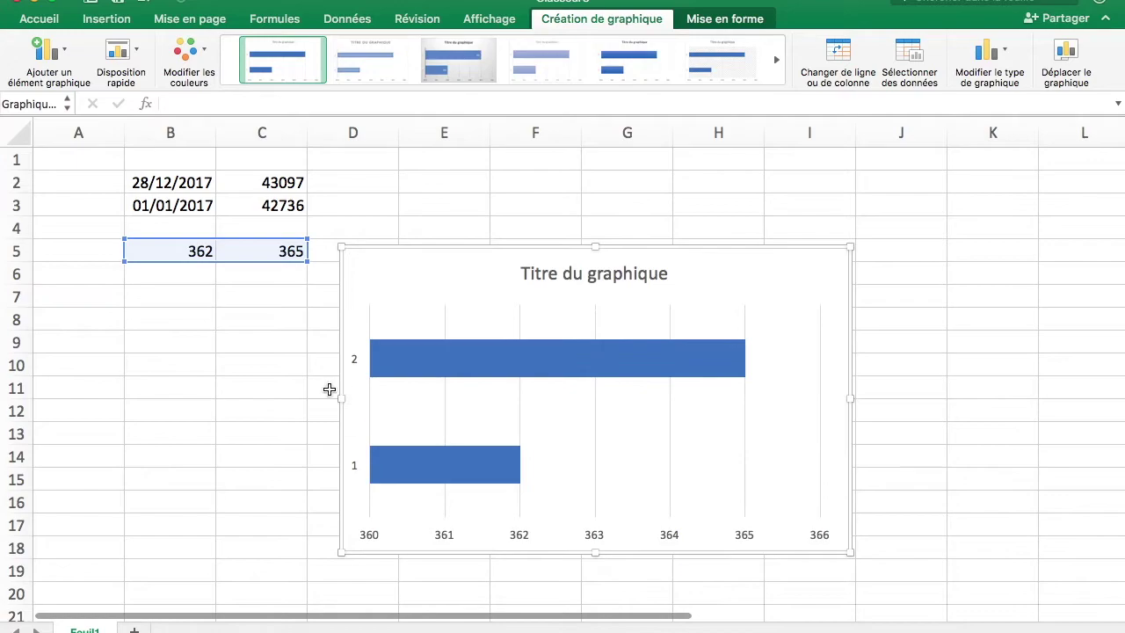
{"action": "left_click", "coordinate": [365, 461]}
{"action": "left_click", "coordinate": [404, 463]}
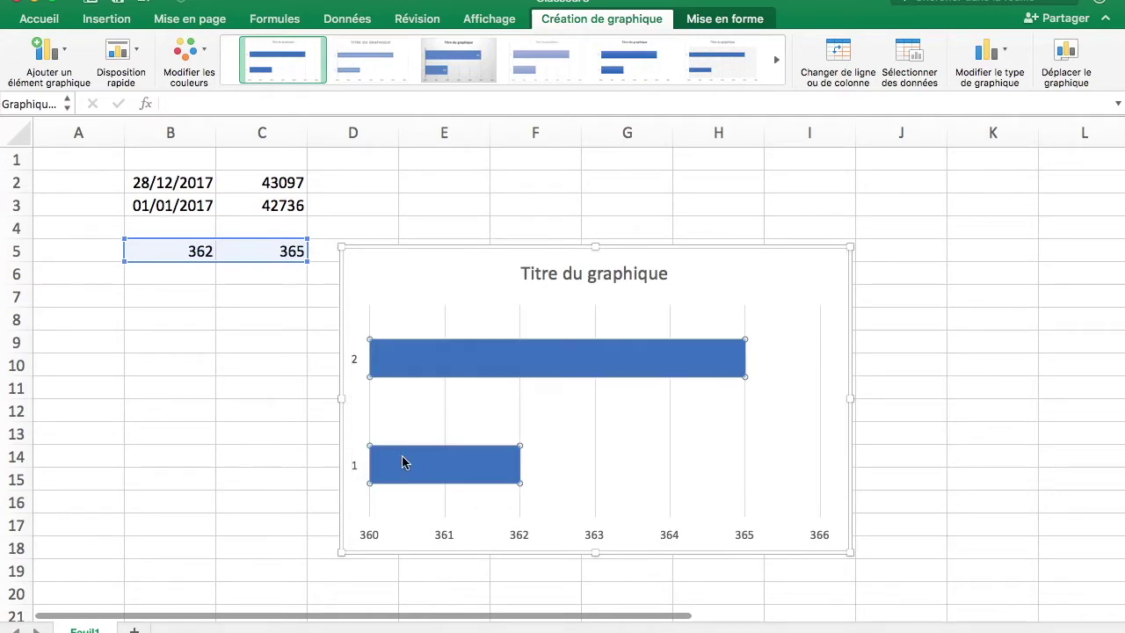
{"action": "key", "text": "Delete"}
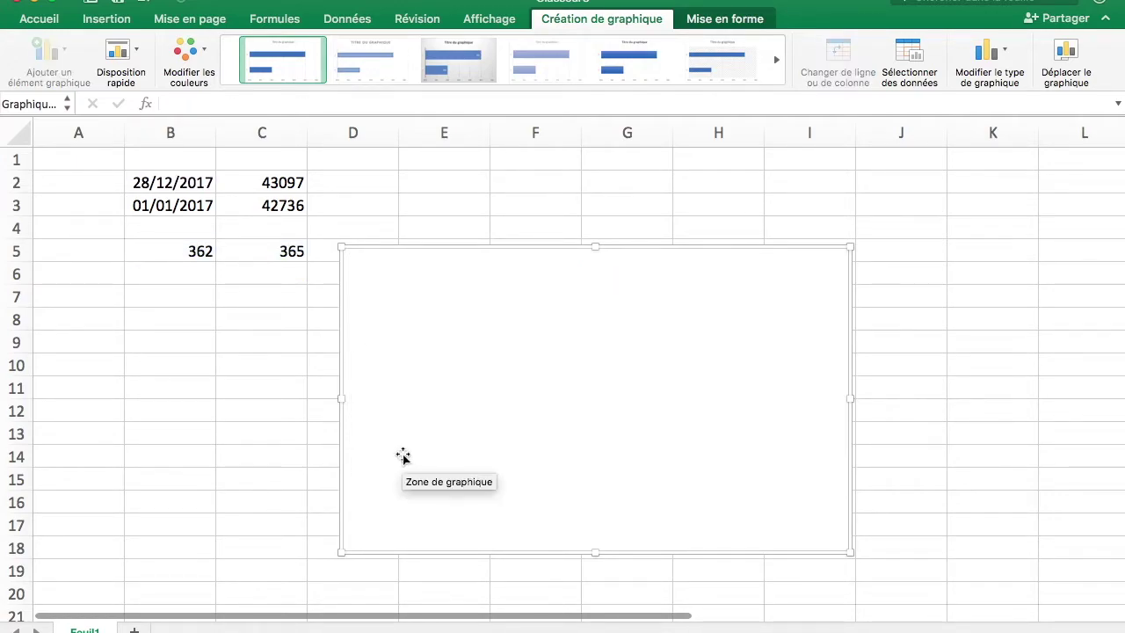
{"action": "key", "text": "super+z"}
Limit the chart's source data to cell B5 and delete the chart title.
{"action": "left_click", "coordinate": [385, 409]}
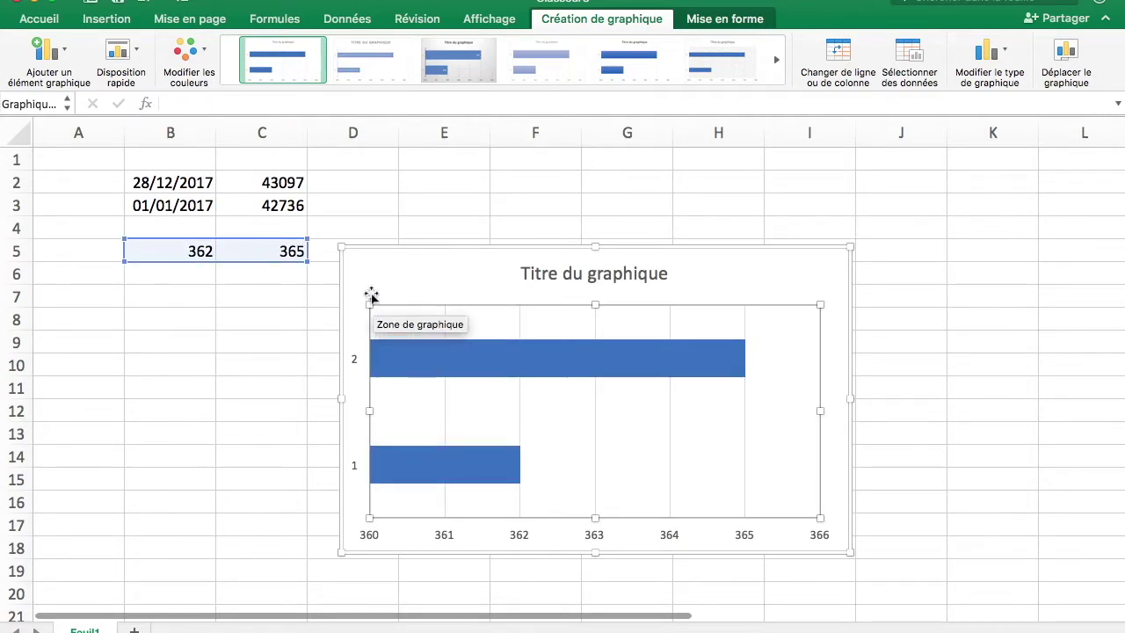
{"action": "left_click_drag", "start_coordinate": [306, 260], "coordinate": [223, 257]}
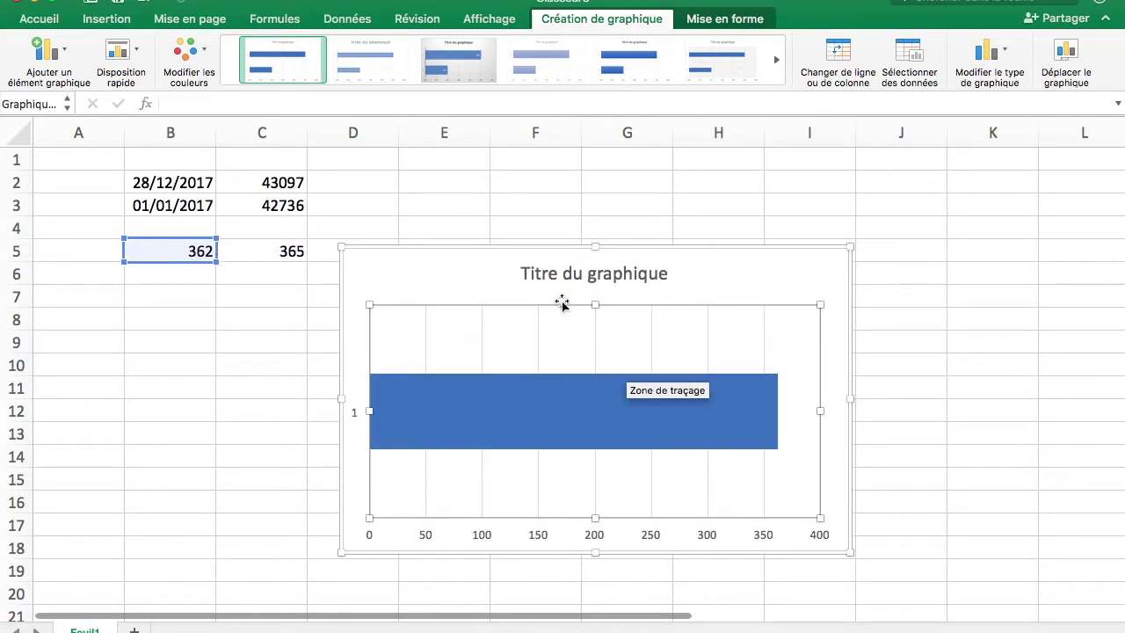
{"action": "left_click", "coordinate": [452, 266]}
{"action": "left_click_drag", "start_coordinate": [452, 266], "coordinate": [451, 243]}
{"action": "left_click", "coordinate": [552, 254]}
{"action": "key", "text": "Delete"}
{"action": "left_click", "coordinate": [562, 283]}
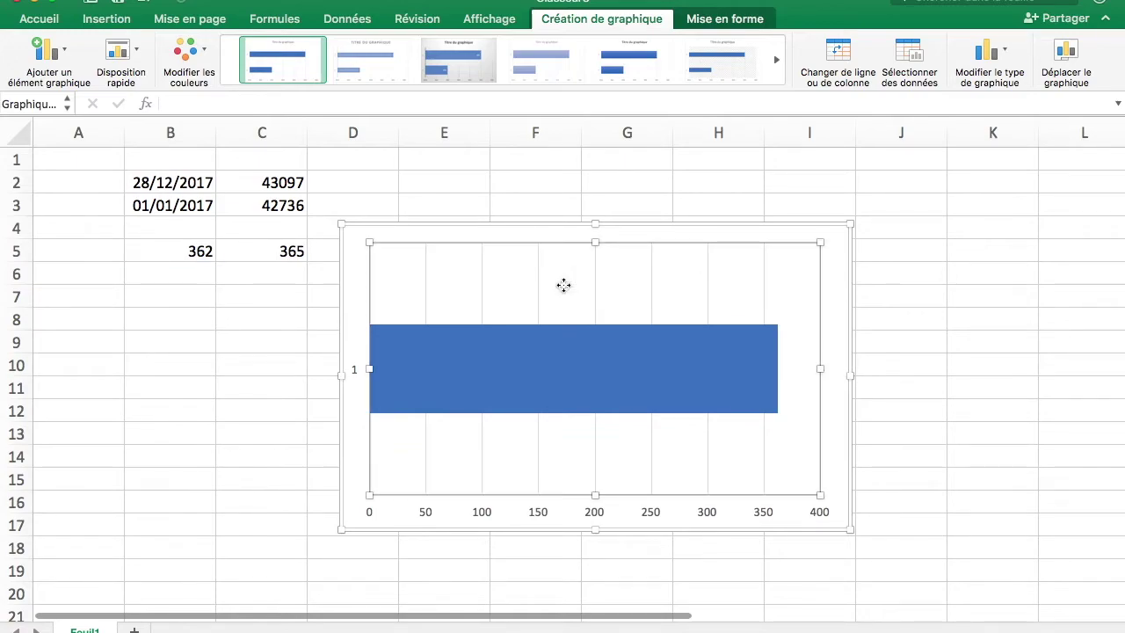
Reduce the chart's height so its upper edge sits at row 9, and delete the vertical axis.
{"action": "left_click", "coordinate": [590, 347]}
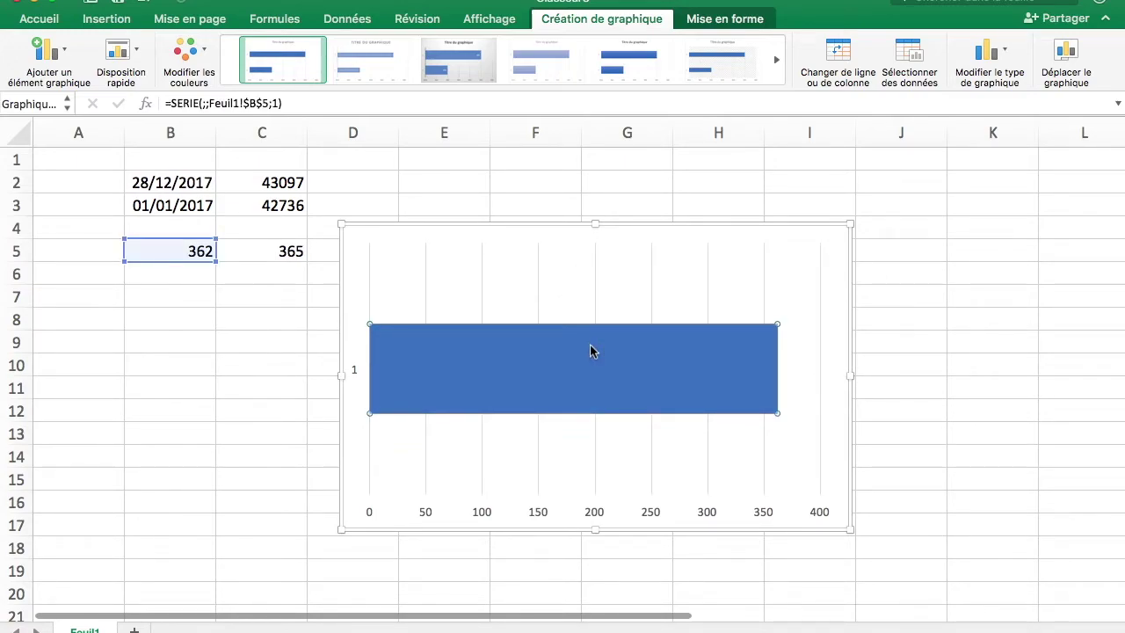
{"action": "left_click_drag", "start_coordinate": [593, 222], "coordinate": [589, 327]}
{"action": "left_click", "coordinate": [356, 427]}
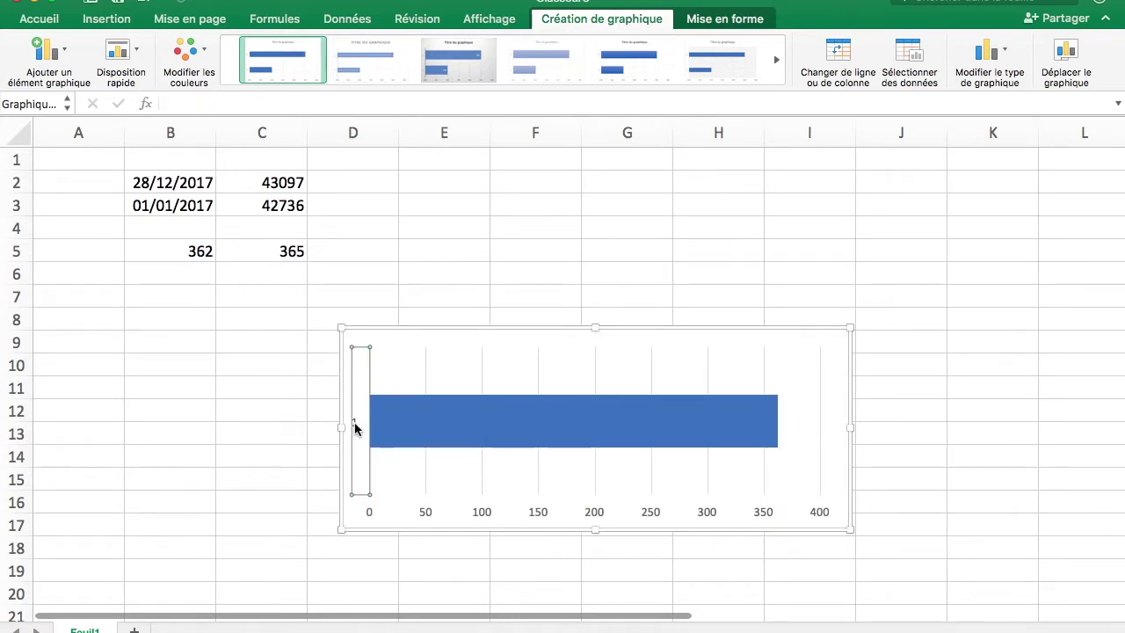
{"action": "key", "text": "Delete"}
{"action": "left_click", "coordinate": [449, 377]}
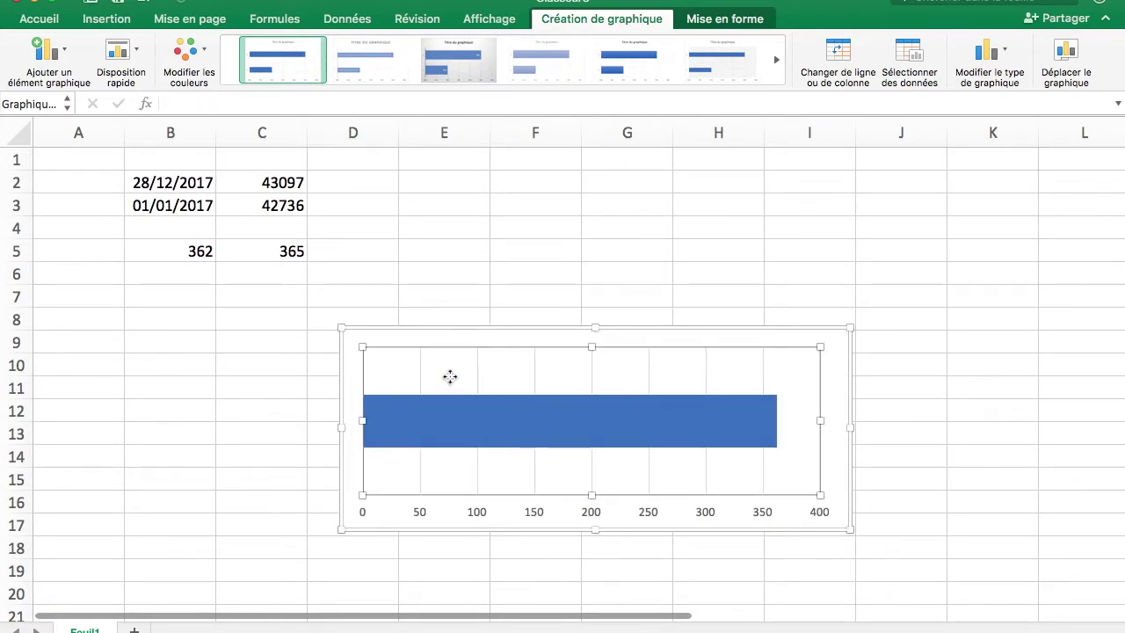
Give the bar series a solid-line border (Trait plein) in its data series formatting.
{"action": "right_click", "coordinate": [445, 419]}
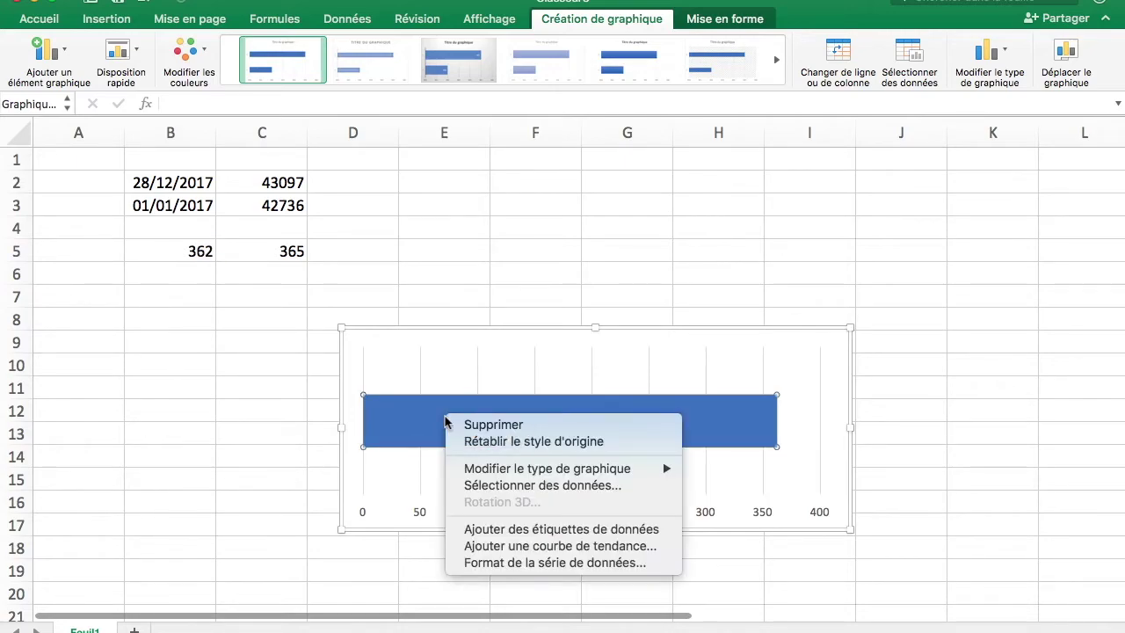
{"action": "left_click", "coordinate": [569, 564]}
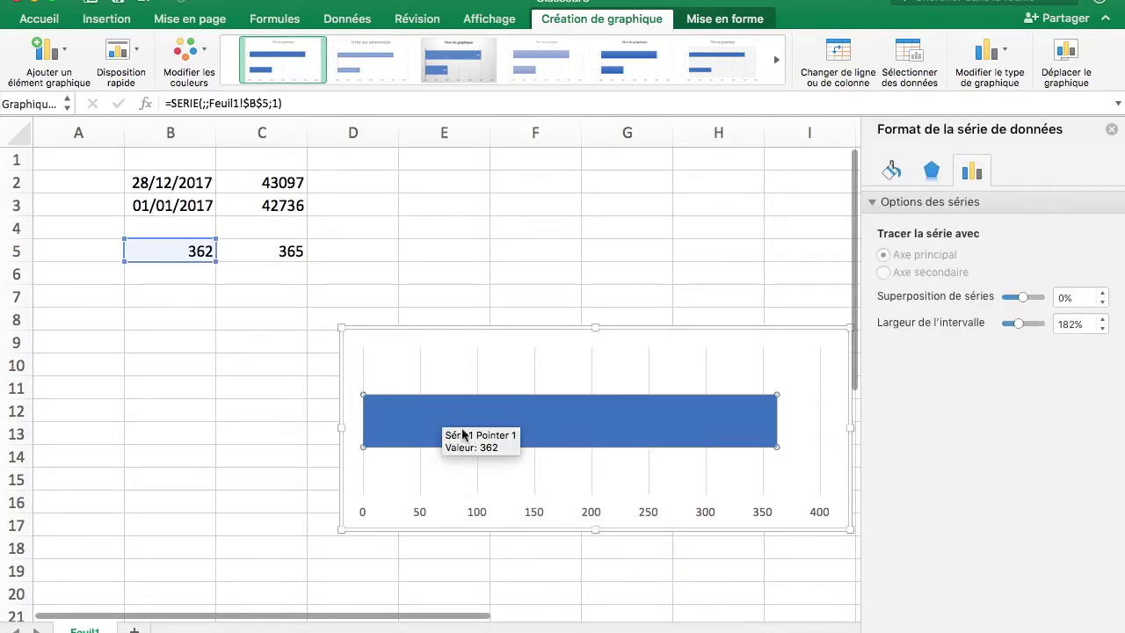
{"action": "left_click", "coordinate": [891, 172]}
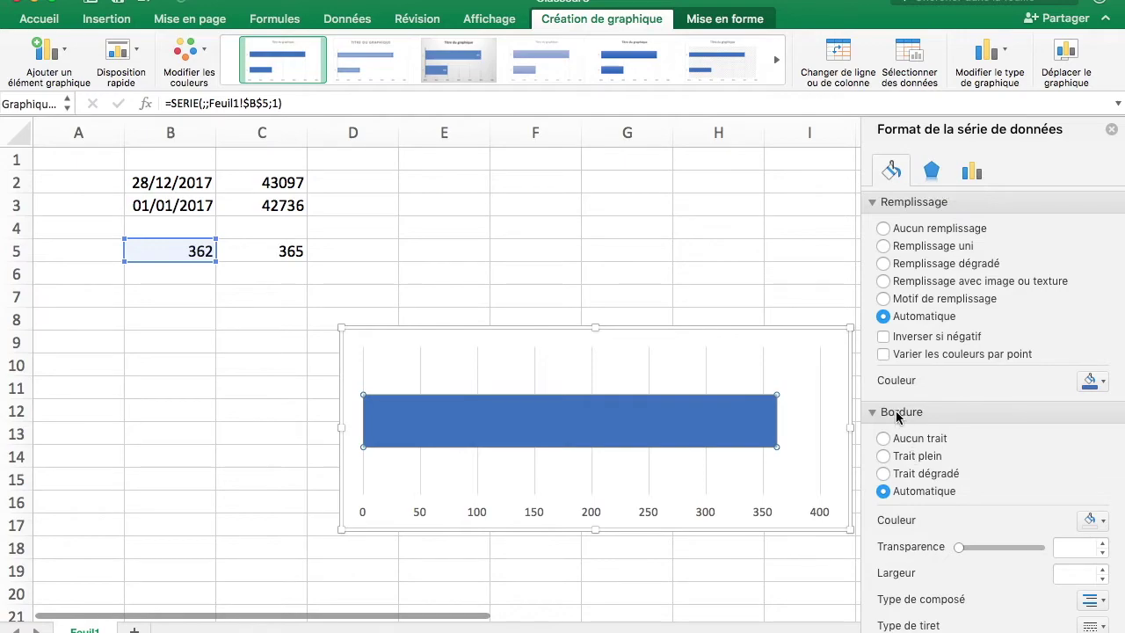
{"action": "left_click", "coordinate": [904, 457]}
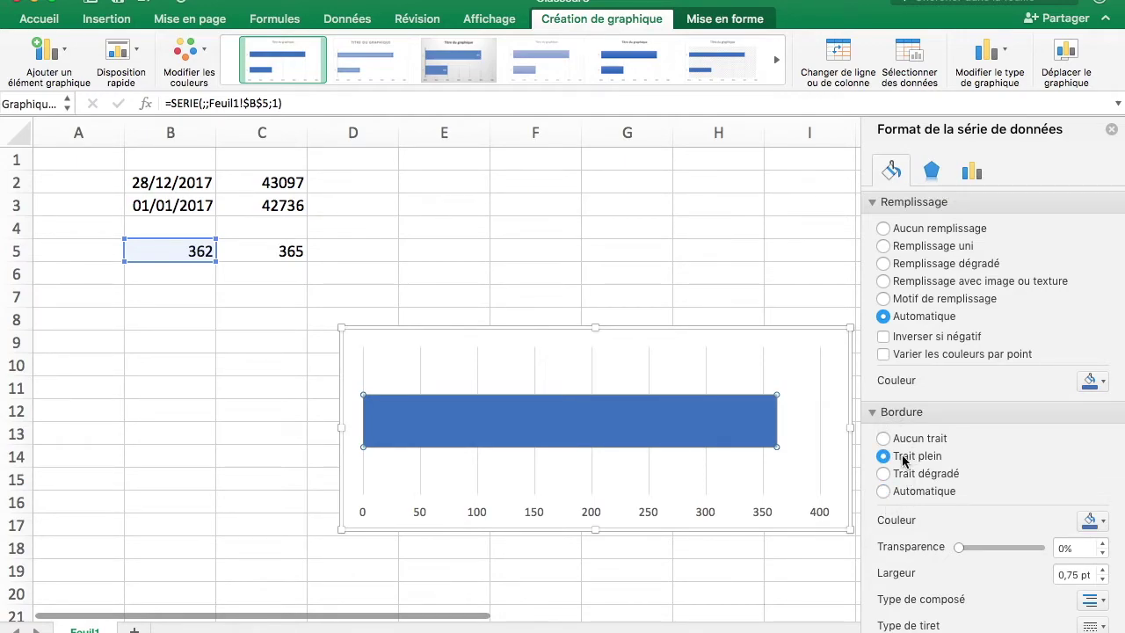
Set the gap width (Largeur de l'intervalle) of the bar series to 0%.
{"action": "left_click", "coordinate": [973, 171]}
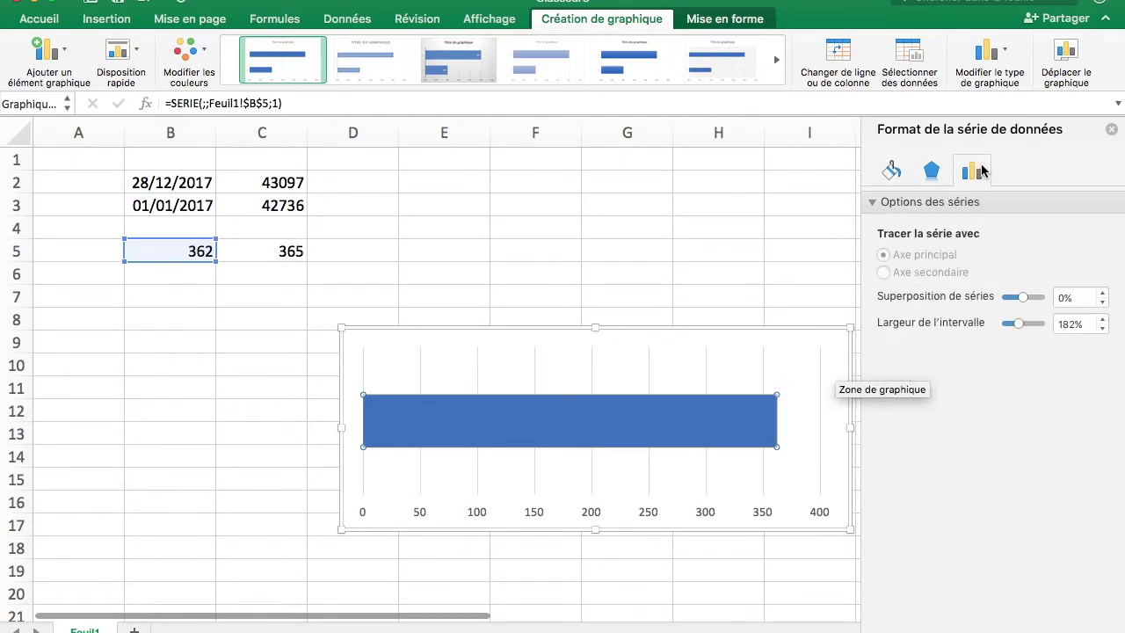
{"action": "left_click", "coordinate": [933, 172]}
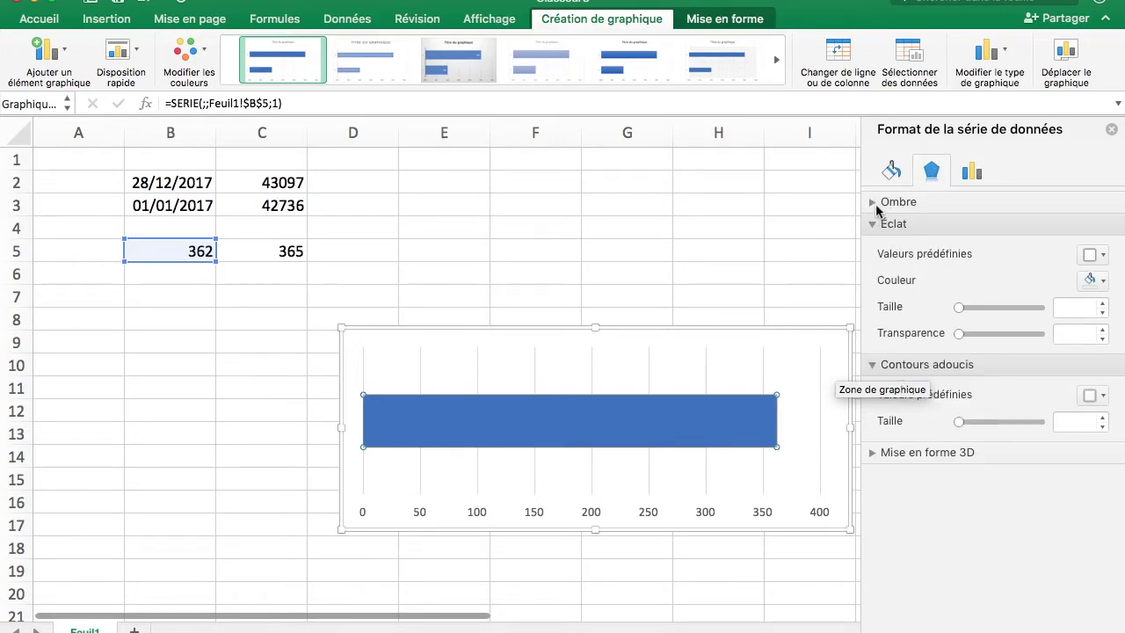
{"action": "left_click", "coordinate": [893, 171]}
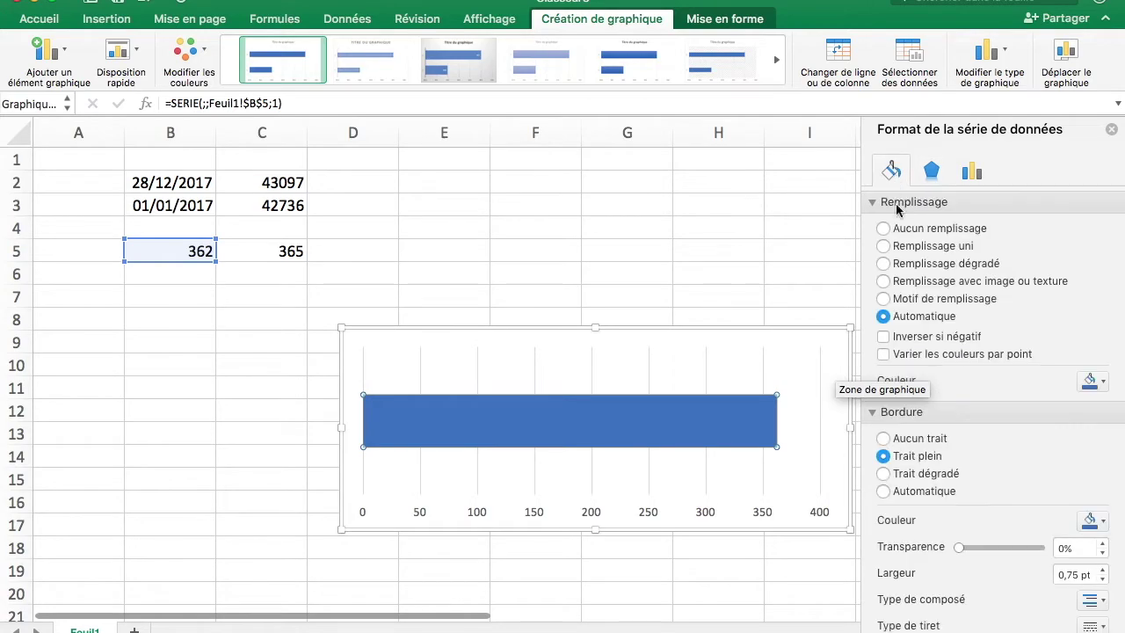
{"action": "scroll", "coordinate": [927, 303], "scroll_direction": "down", "scroll_amount": 1}
{"action": "scroll", "coordinate": [927, 302], "scroll_direction": "down", "scroll_amount": 5}
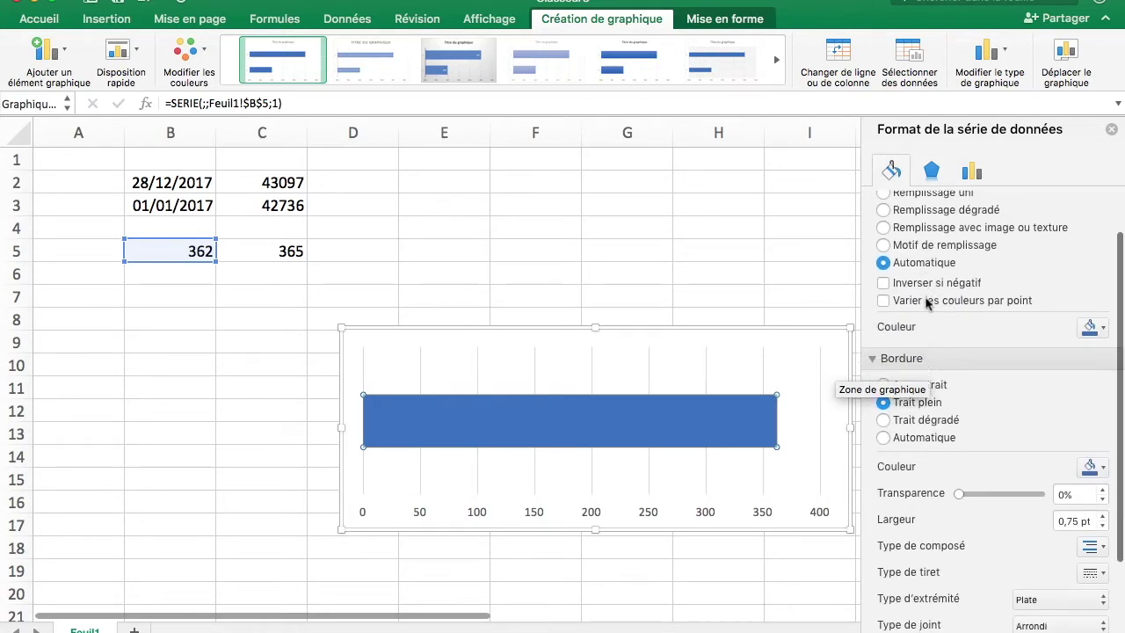
{"action": "scroll", "coordinate": [927, 302], "scroll_direction": "up", "scroll_amount": 4}
{"action": "left_click", "coordinate": [972, 173]}
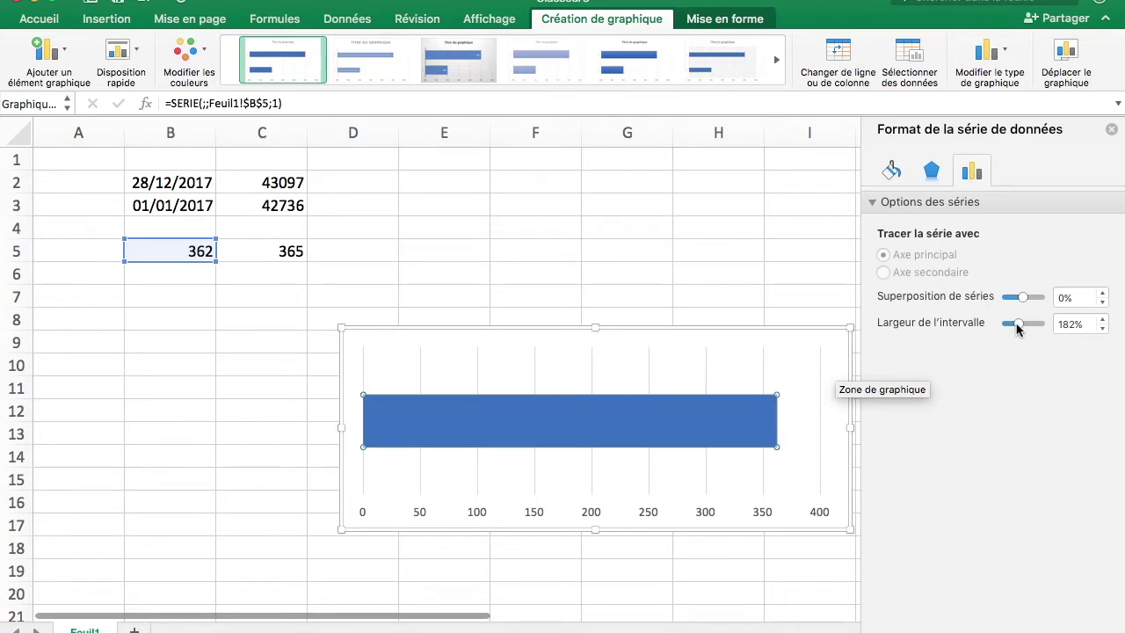
{"action": "left_click_drag", "start_coordinate": [1020, 327], "coordinate": [975, 328]}
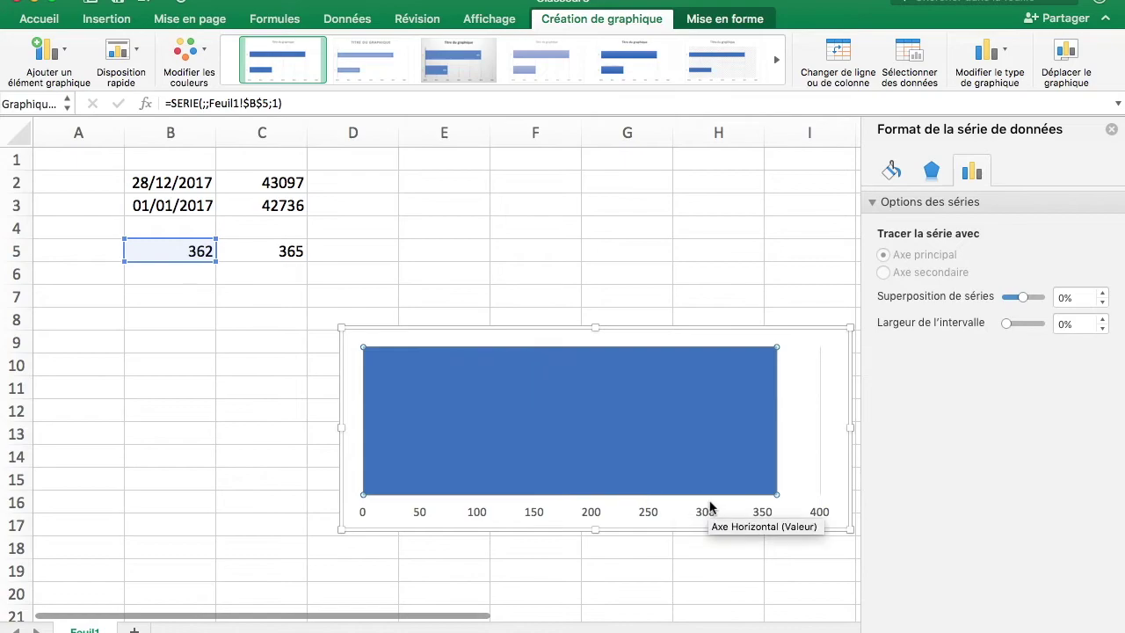
{"action": "left_click", "coordinate": [1112, 129]}
Reduce the chart's height so its upper edge sits at row 11, and give the plot area a solid-line border (Trait plein).
{"action": "left_click_drag", "start_coordinate": [595, 327], "coordinate": [595, 379]}
{"action": "left_click", "coordinate": [803, 429]}
{"action": "right_click", "coordinate": [803, 428]}
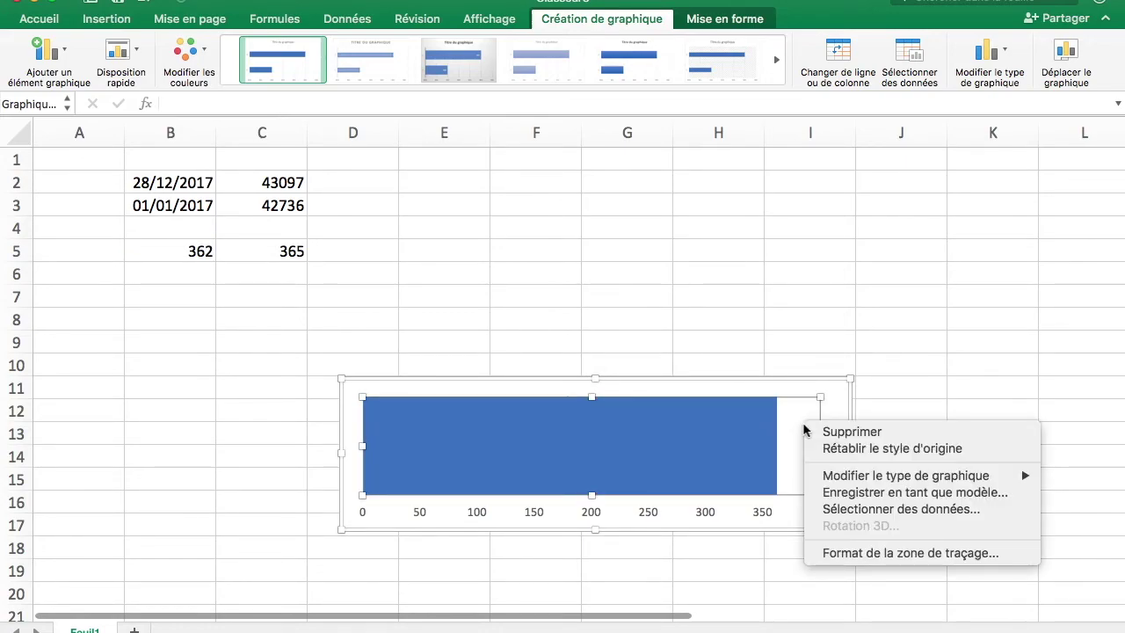
{"action": "left_click", "coordinate": [923, 552]}
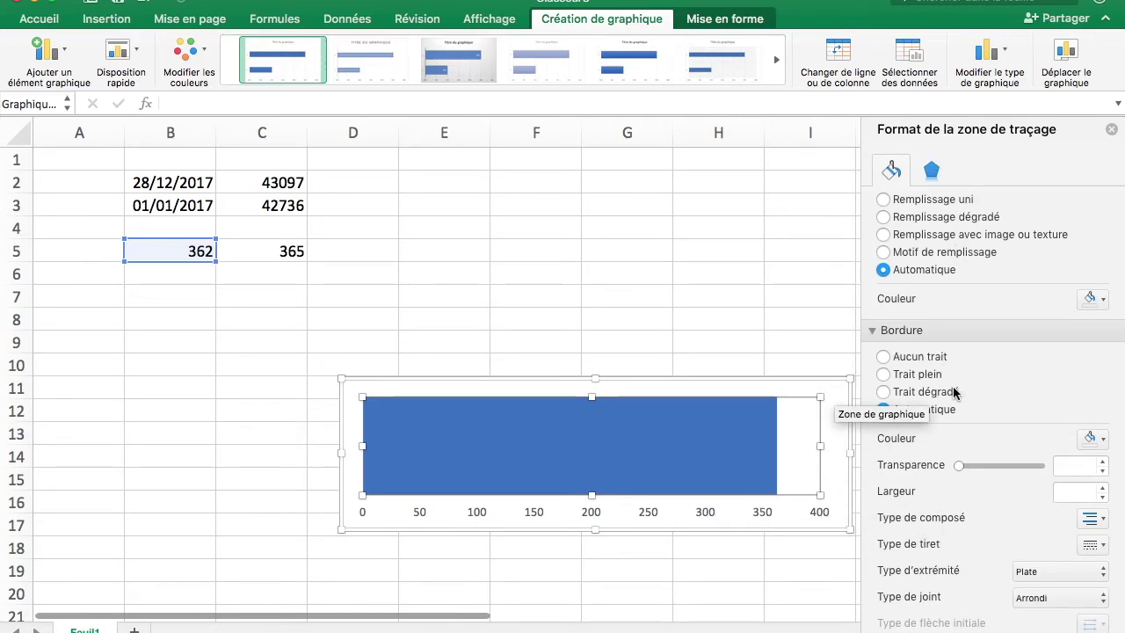
{"action": "left_click", "coordinate": [883, 374]}
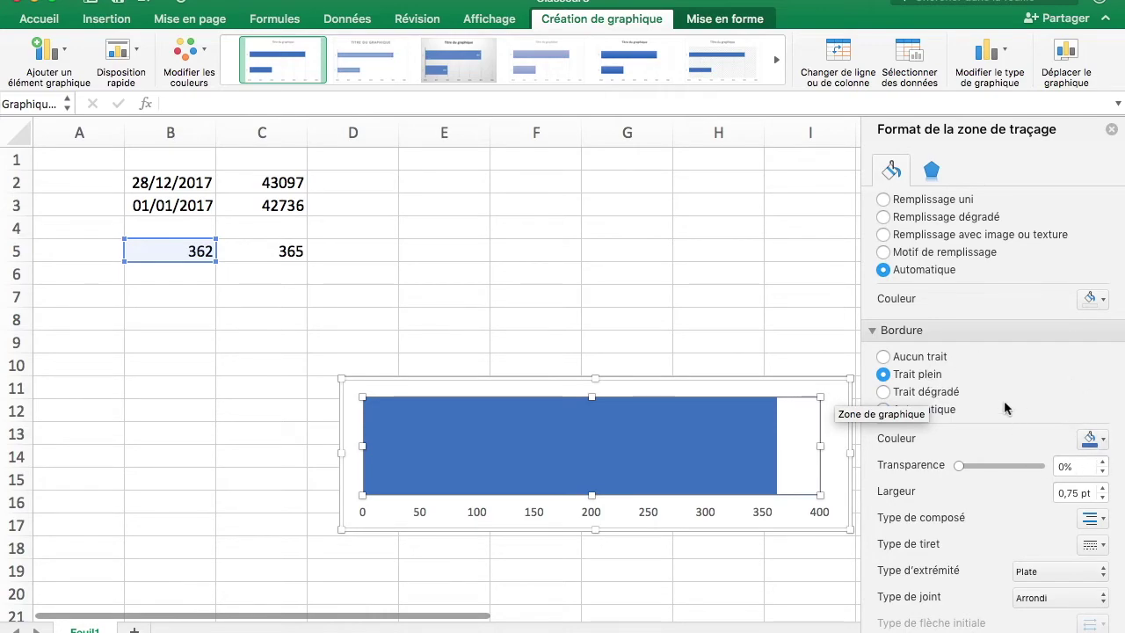
{"action": "left_click", "coordinate": [831, 317]}
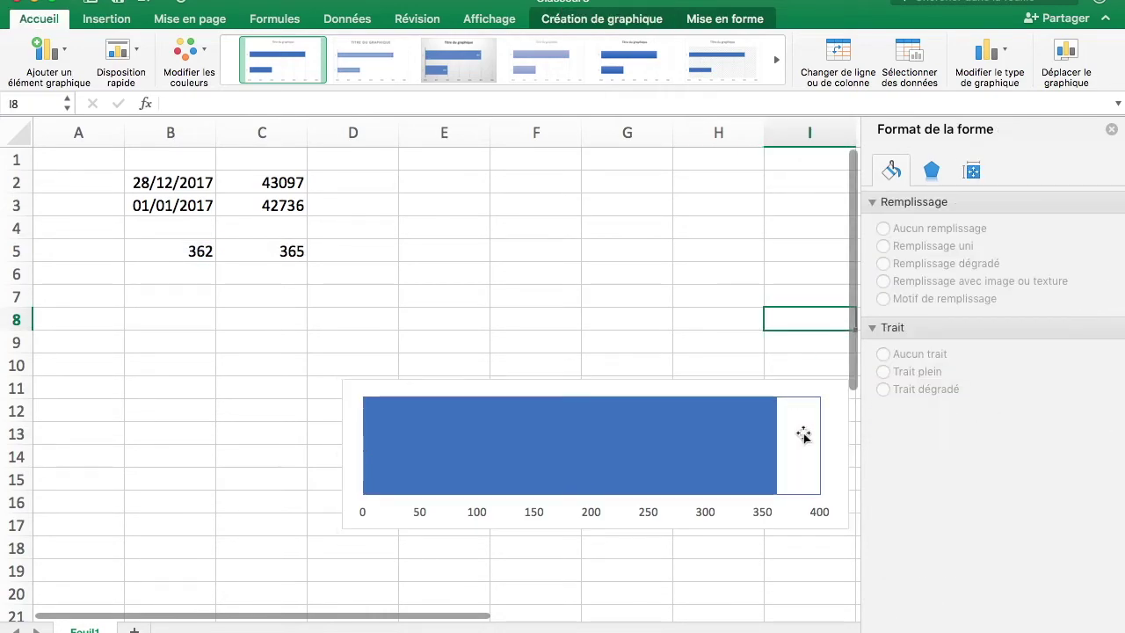
Examine the fill and line formatting options of the chart's horizontal value axis.
{"action": "left_click", "coordinate": [213, 250]}
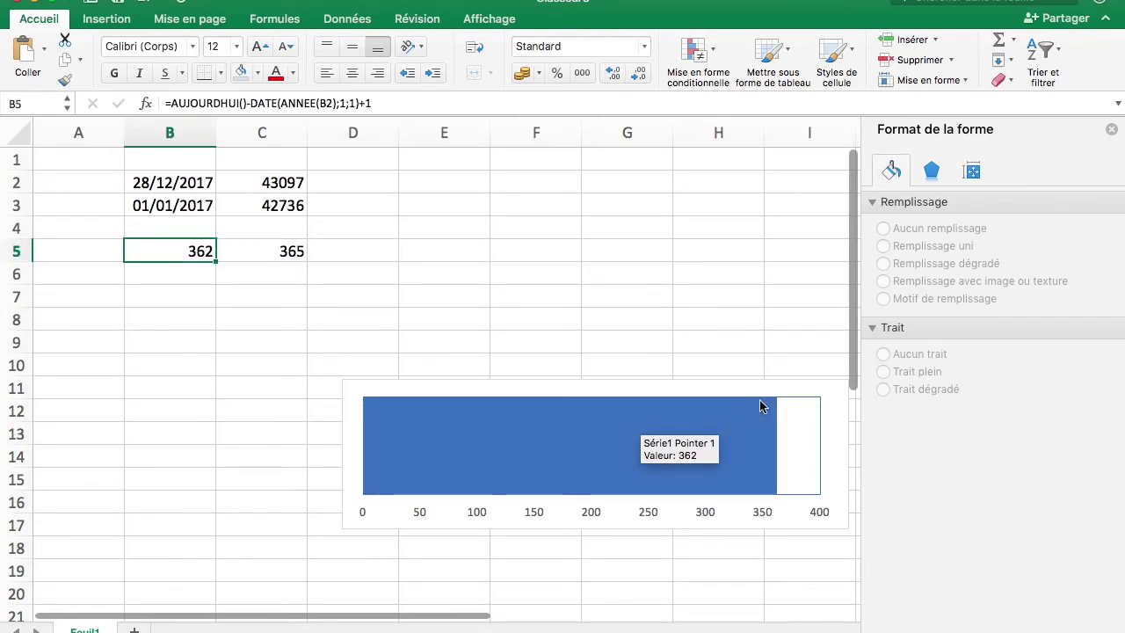
{"action": "left_click", "coordinate": [827, 499]}
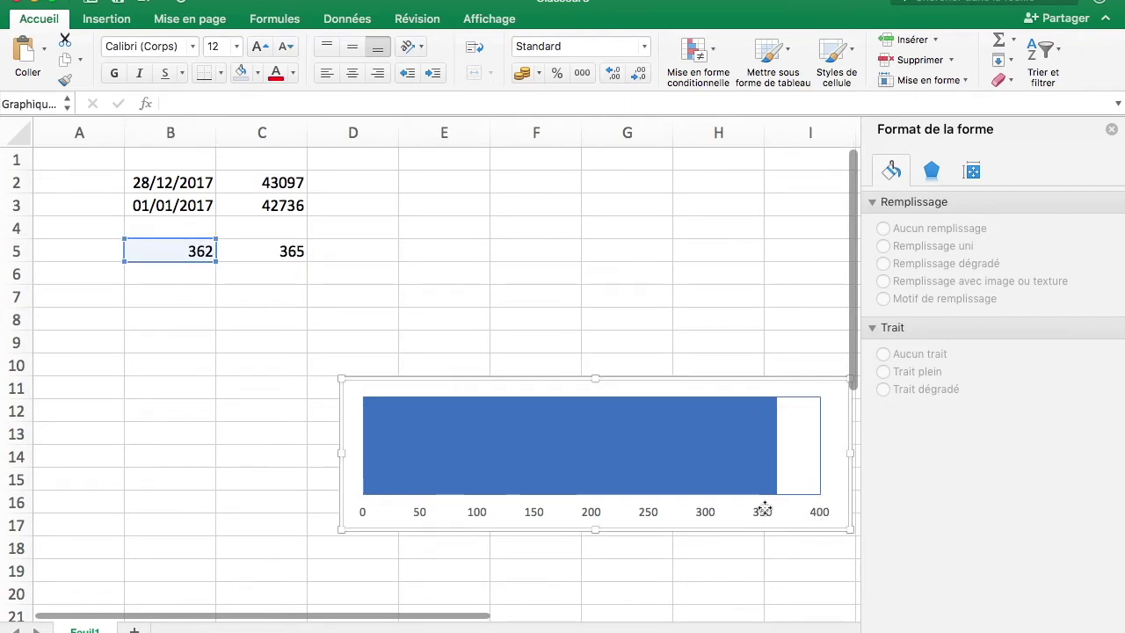
{"action": "left_click", "coordinate": [699, 511]}
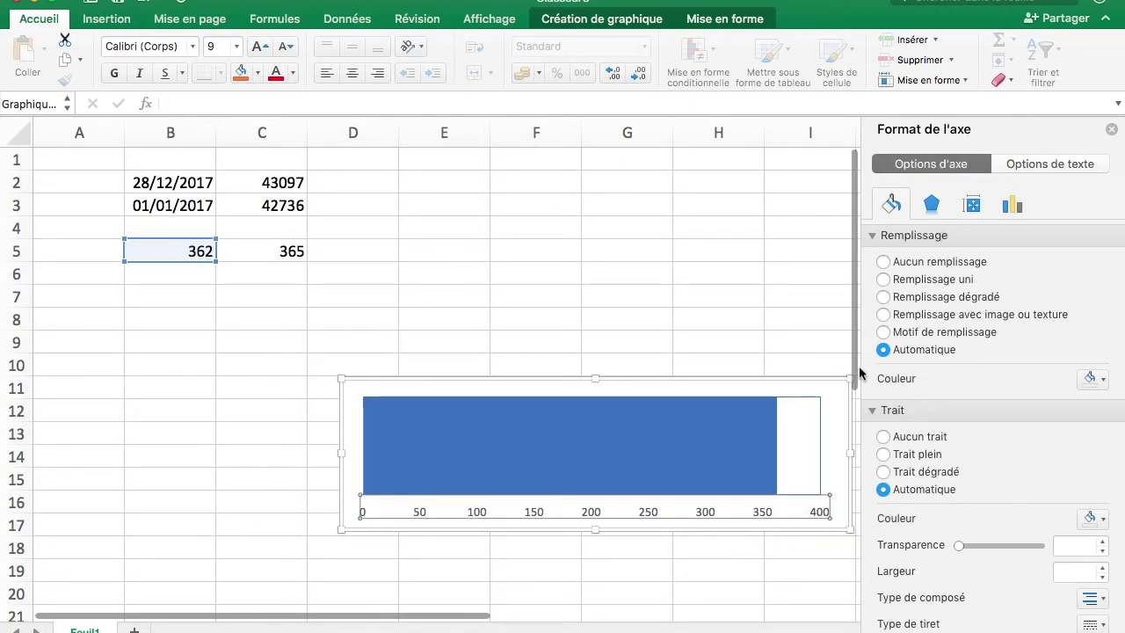
{"action": "scroll", "coordinate": [974, 422], "scroll_direction": "down", "scroll_amount": 4}
{"action": "scroll", "coordinate": [973, 422], "scroll_direction": "up", "scroll_amount": 2}
{"action": "scroll", "coordinate": [1017, 239], "scroll_direction": "up", "scroll_amount": 3}
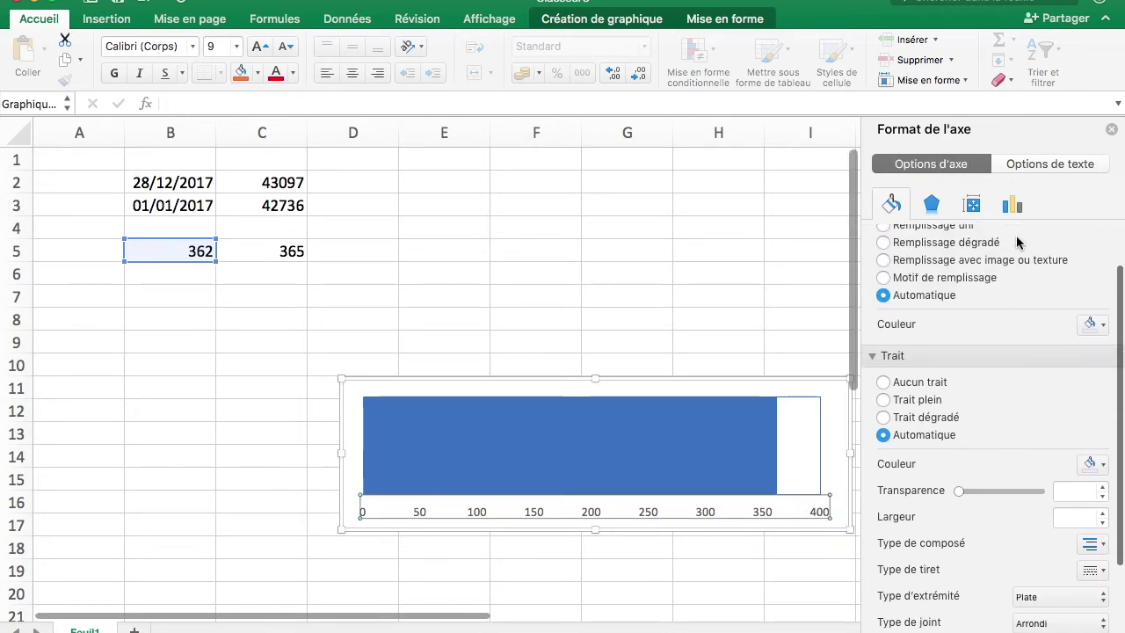
{"action": "left_click", "coordinate": [1112, 129]}
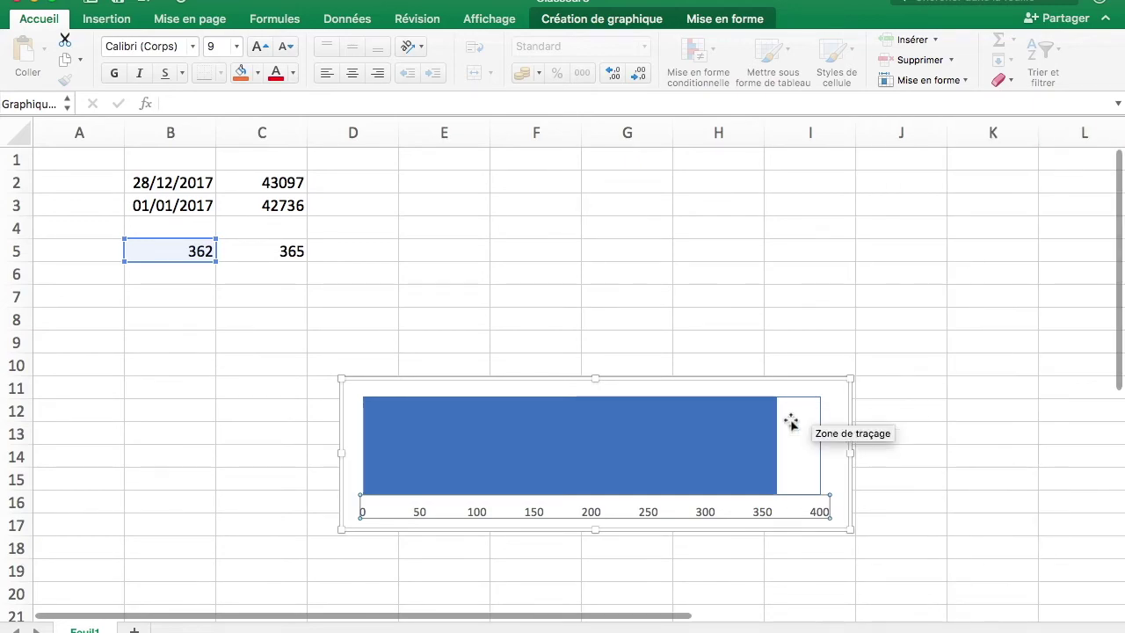
Open the formatting options of the chart's horizontal value axis and set its maximum limit to 365.
{"action": "right_click", "coordinate": [779, 508]}
{"action": "left_click", "coordinate": [753, 508]}
{"action": "left_click", "coordinate": [752, 508]}
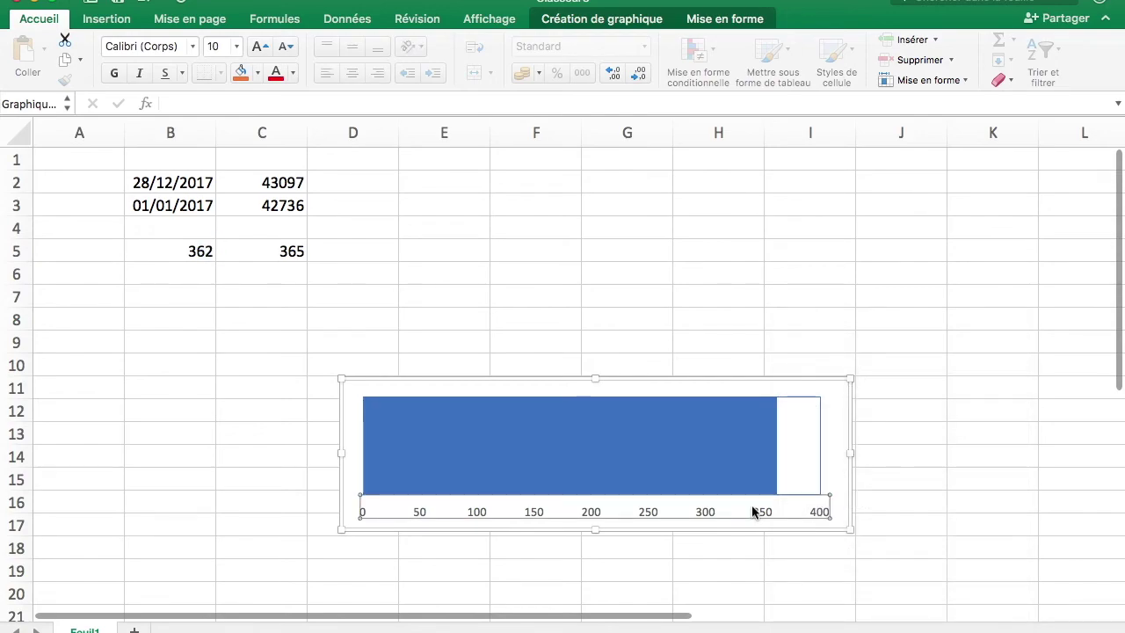
{"action": "right_click", "coordinate": [752, 508]}
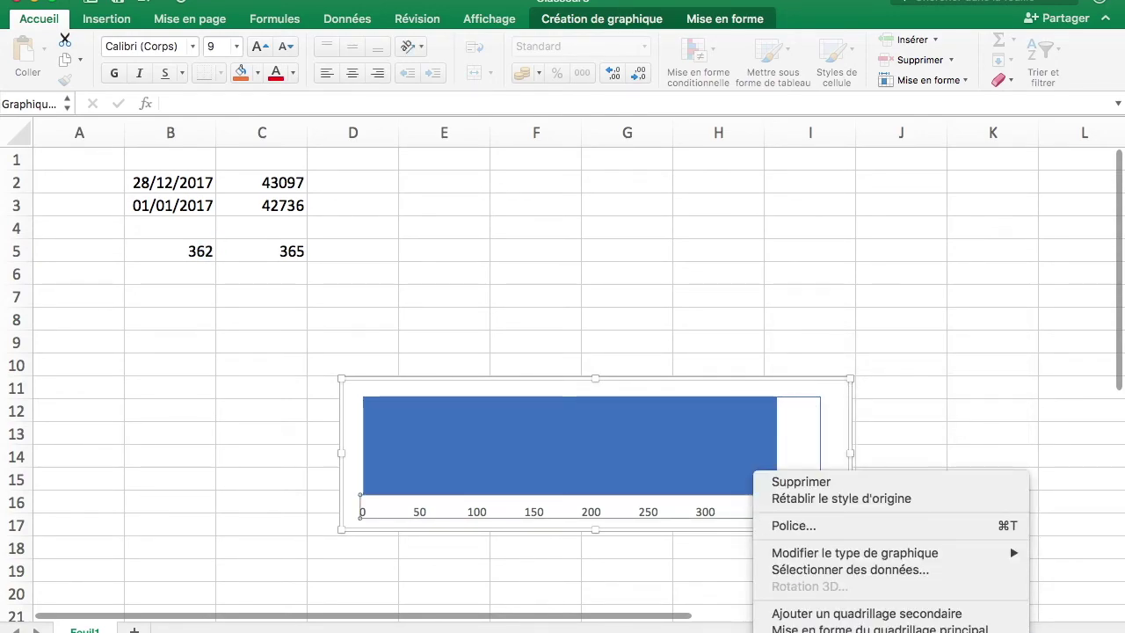
{"action": "left_click", "coordinate": [861, 623]}
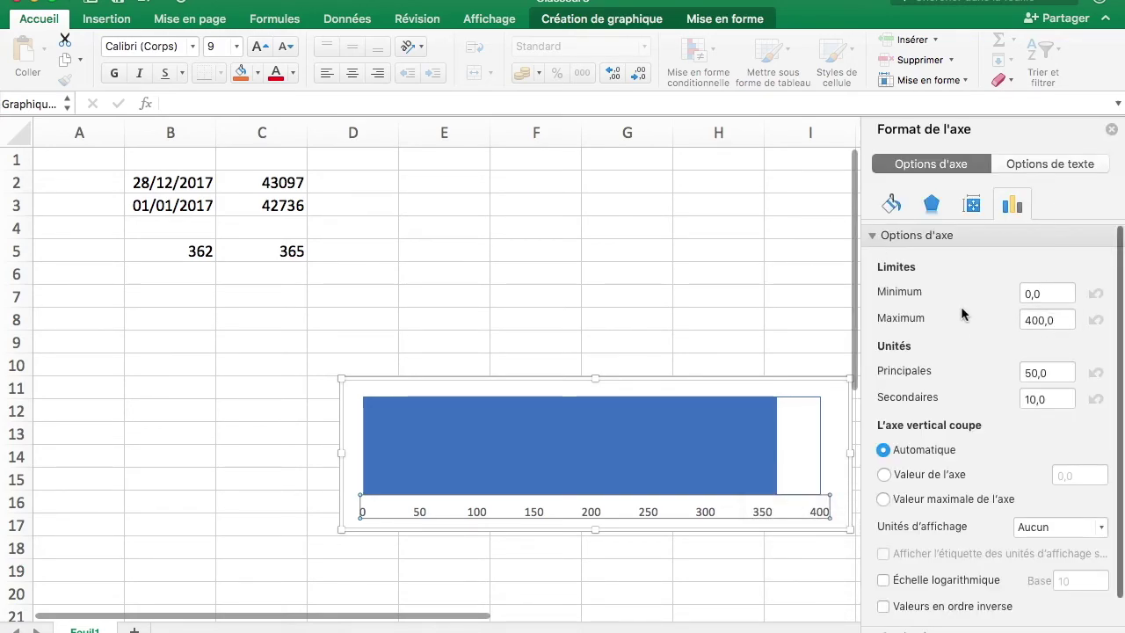
{"action": "left_click", "coordinate": [1041, 292]}
{"action": "double_click", "coordinate": [1055, 292]}
{"action": "double_click", "coordinate": [1064, 319]}
{"action": "type", "text": "365"}
{"action": "key", "text": "Return"}
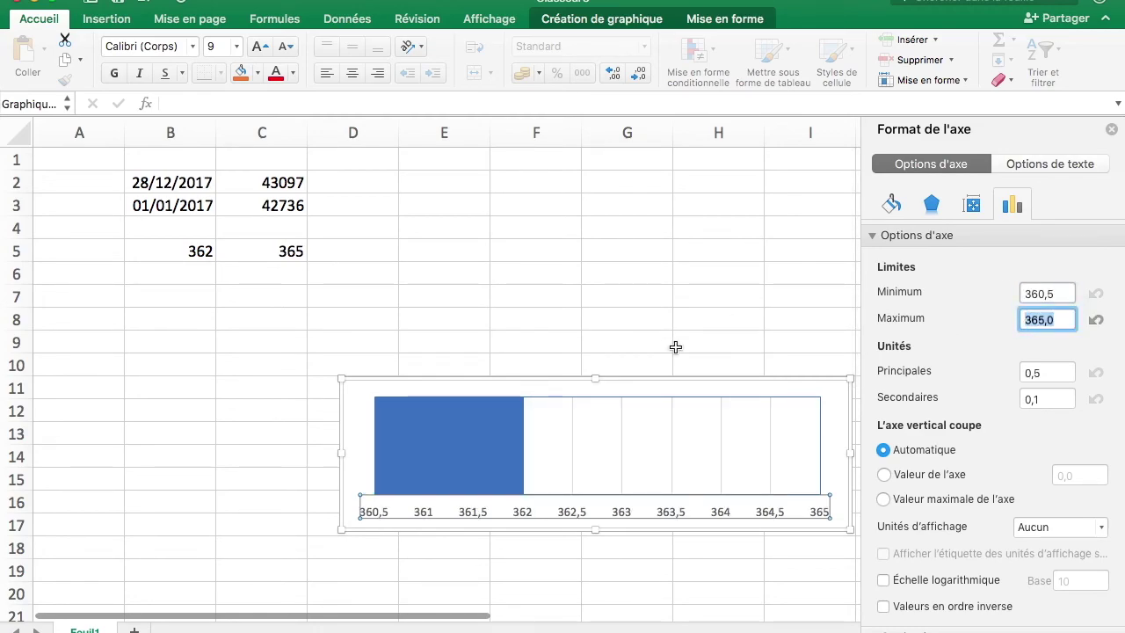
Set the minimum limit of the chart's horizontal value axis to 0.
{"action": "left_click", "coordinate": [1050, 293]}
{"action": "double_click", "coordinate": [1050, 294]}
{"action": "type", "text": "0"}
{"action": "left_click", "coordinate": [1069, 321]}
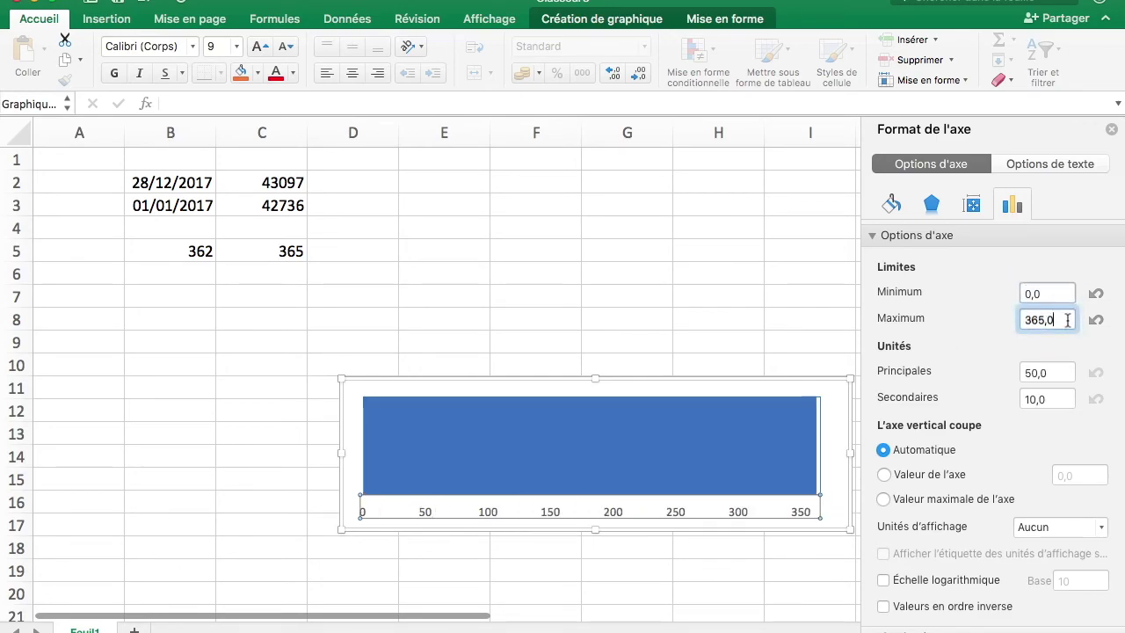
{"action": "left_click", "coordinate": [712, 338]}
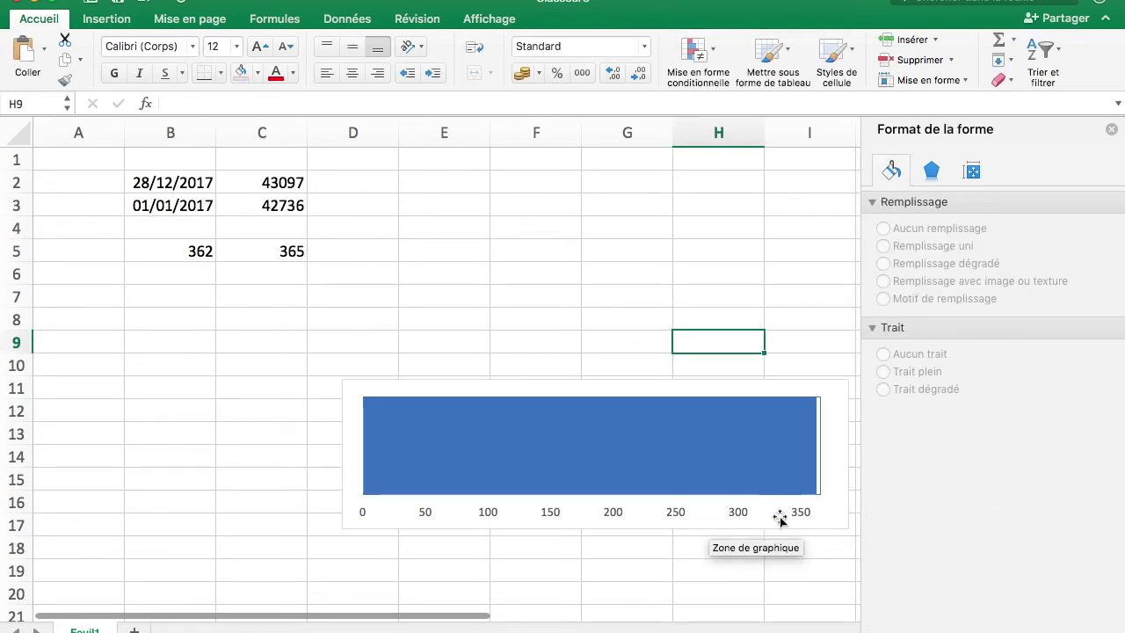
Enter 365 as the elapsed-days value in cell B5 to test the full progress bar.
{"action": "left_click", "coordinate": [164, 253]}
{"action": "type", "text": "365"}
{"action": "key", "text": "Return"}
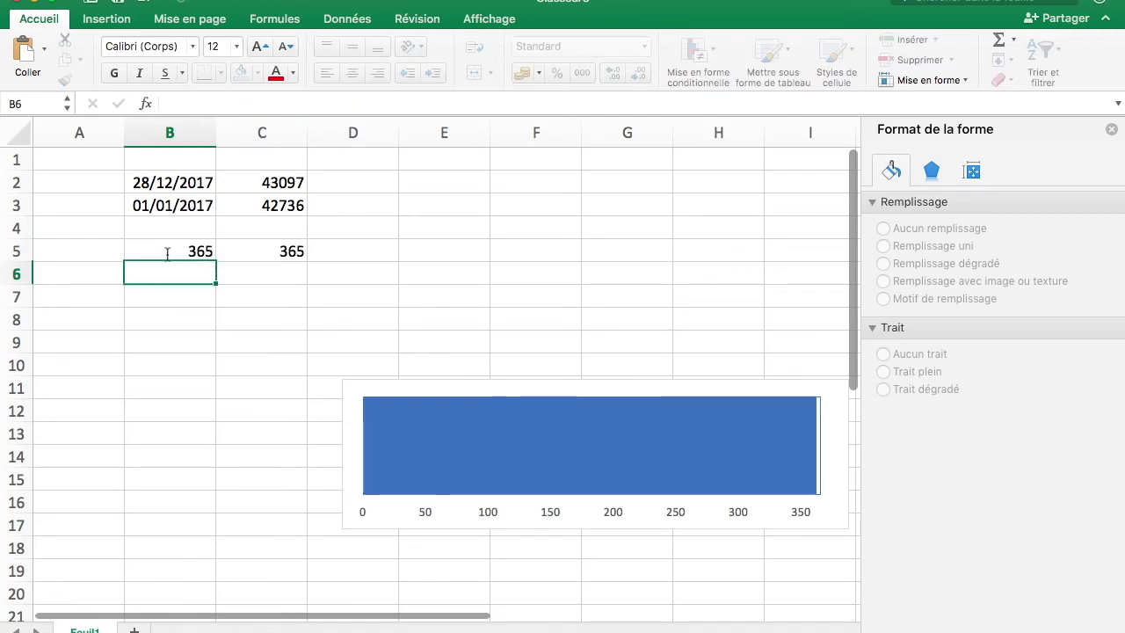
Test the progress bar with the value 12 in cell B5, and undo that entry.
{"action": "left_click", "coordinate": [186, 256]}
{"action": "type", "text": "12"}
{"action": "key", "text": "Return"}
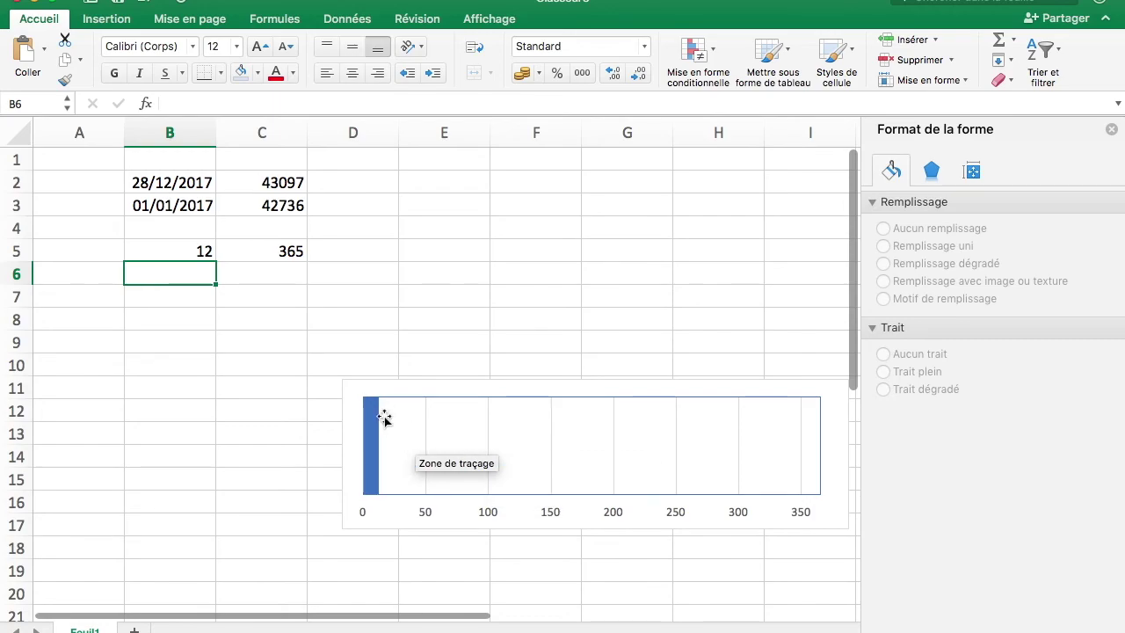
{"action": "key", "text": "super+z"}
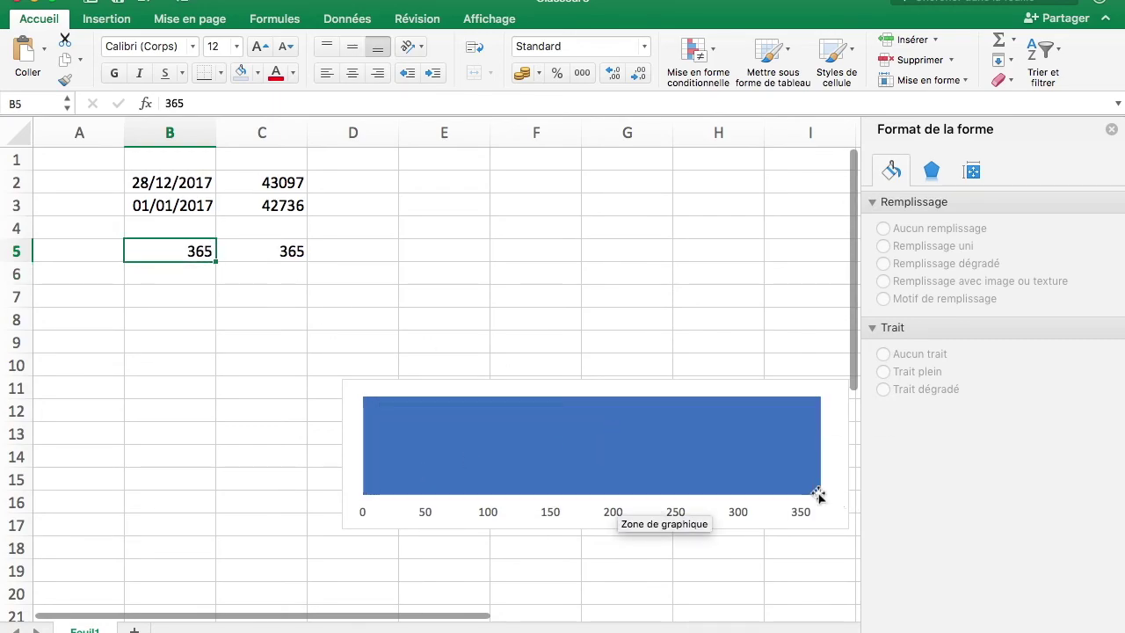
Move the chart directly beneath the date calculations, with its upper edge at row 7 and its left edge near column B.
{"action": "left_click_drag", "start_coordinate": [836, 457], "coordinate": [661, 416]}
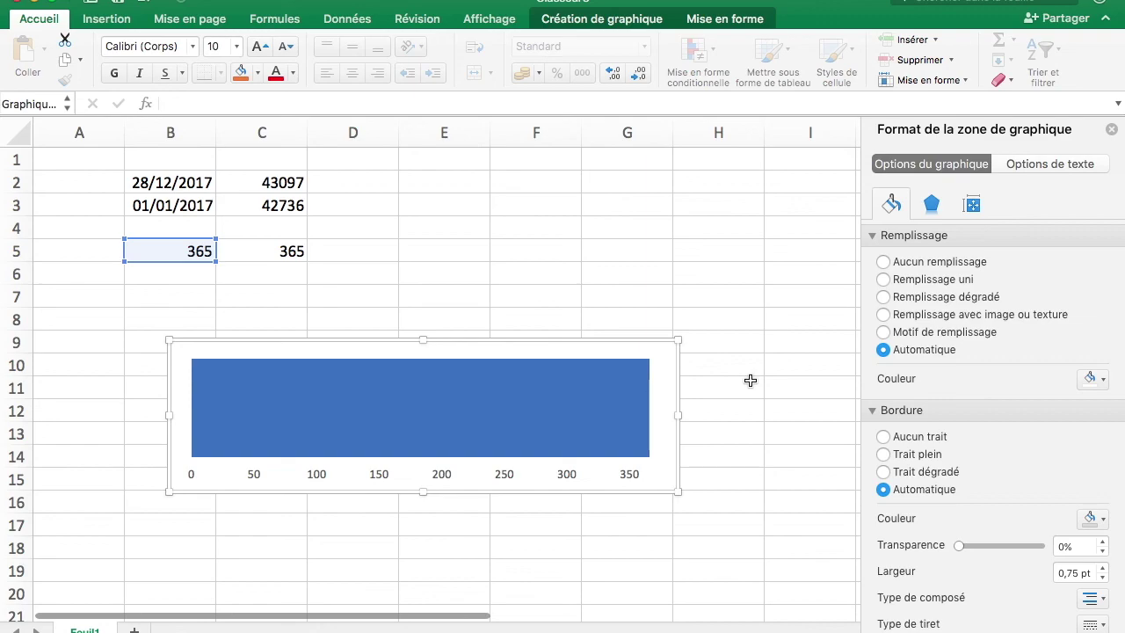
{"action": "left_click_drag", "start_coordinate": [661, 355], "coordinate": [601, 313]}
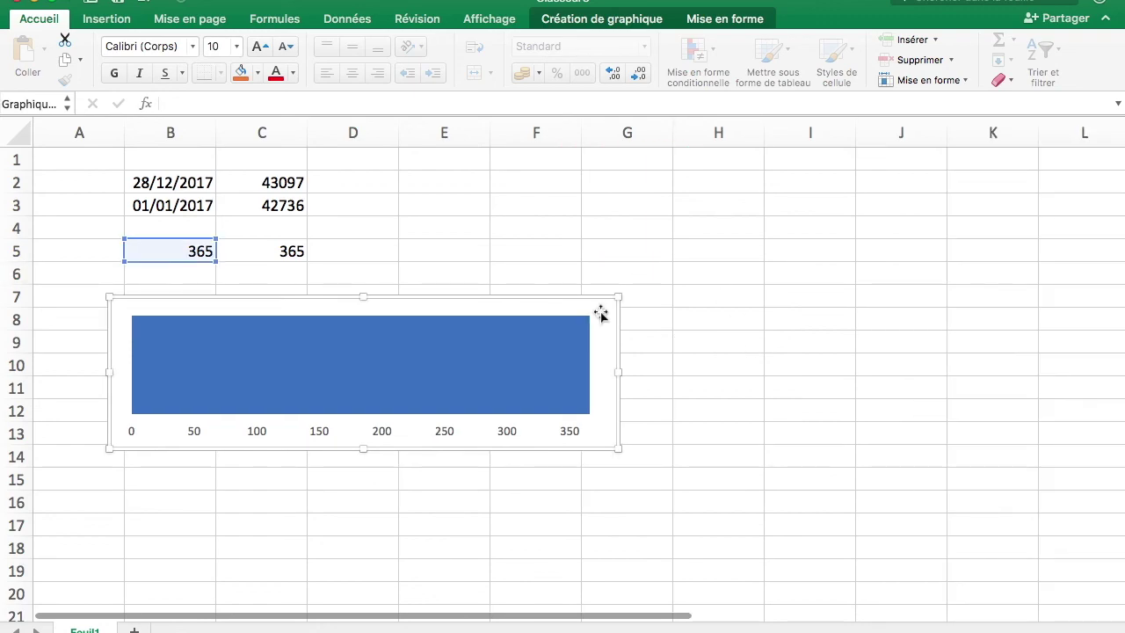